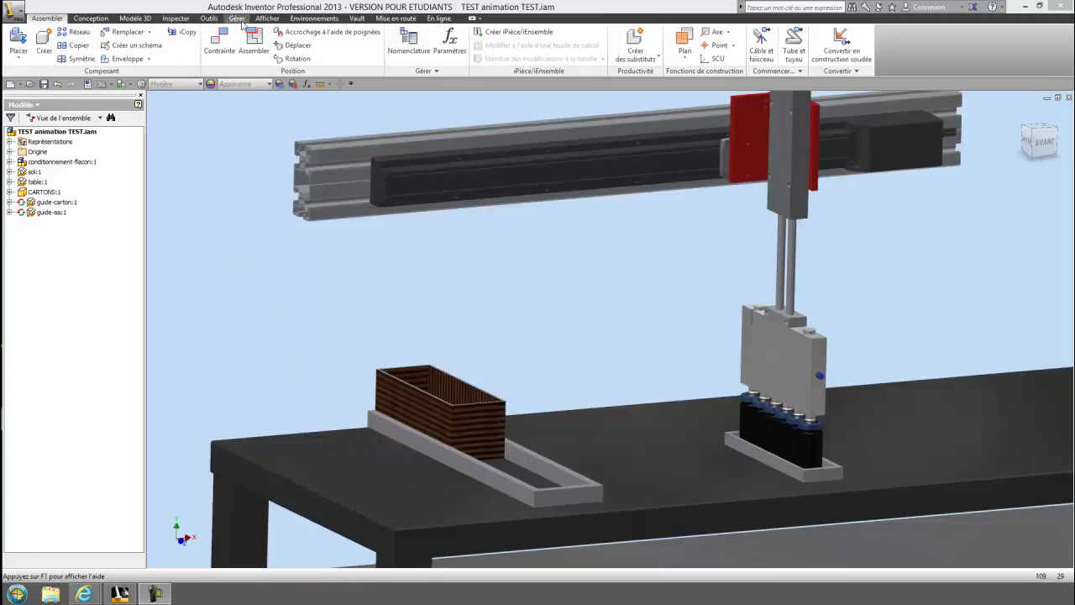
Step: Launch Inventor Studio from the Outils tools for the TEST animation TEST.iam assembly
{"action": "left_click", "coordinate": [210, 17]}
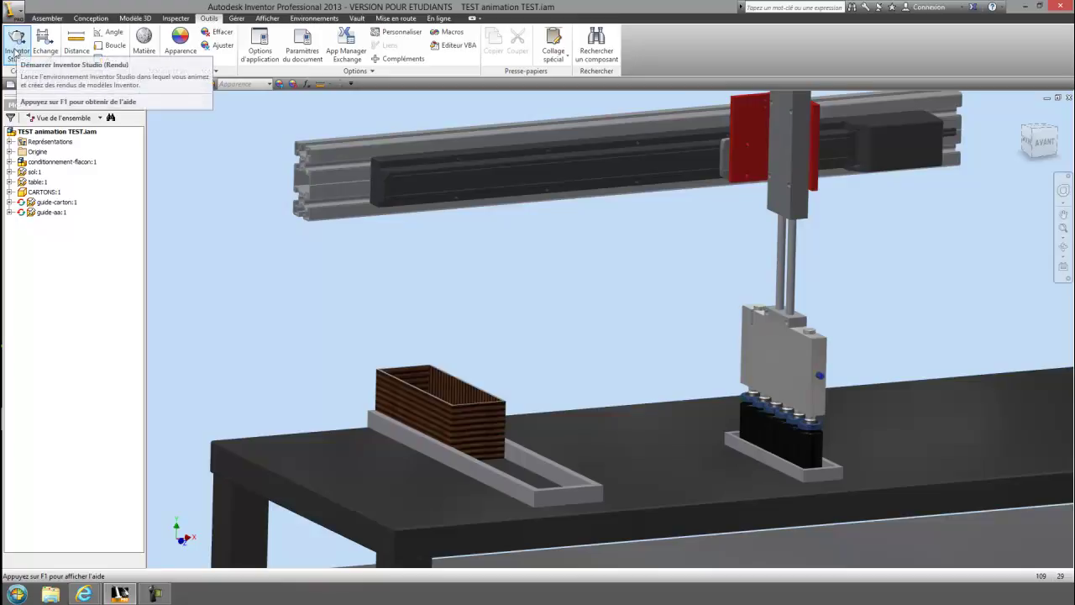
{"action": "left_click", "coordinate": [17, 47]}
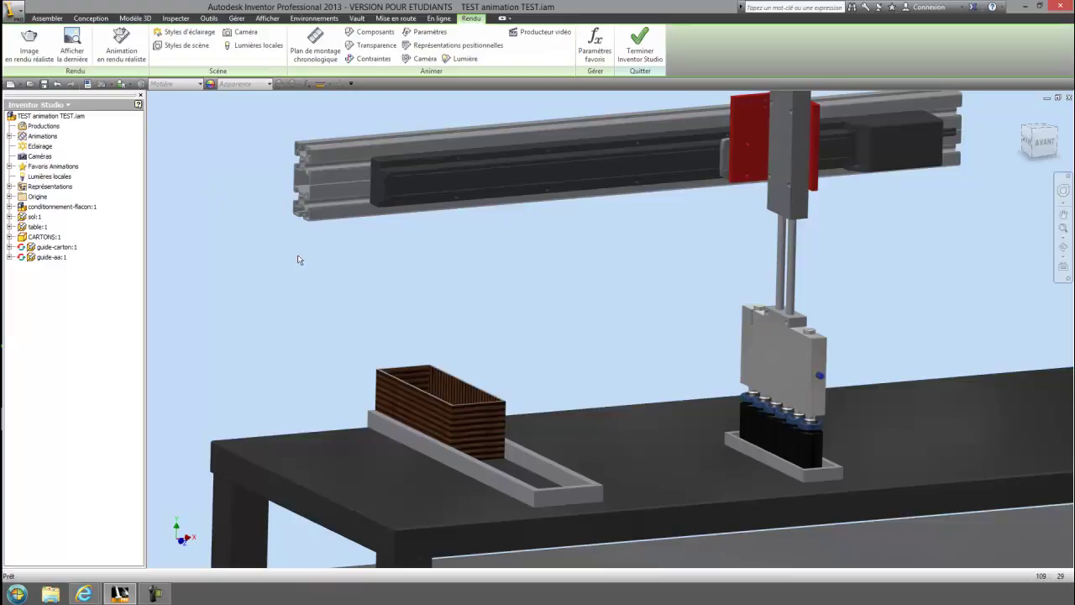
{"action": "middle_click_drag", "start_coordinate": [297, 260], "coordinate": [343, 252]}
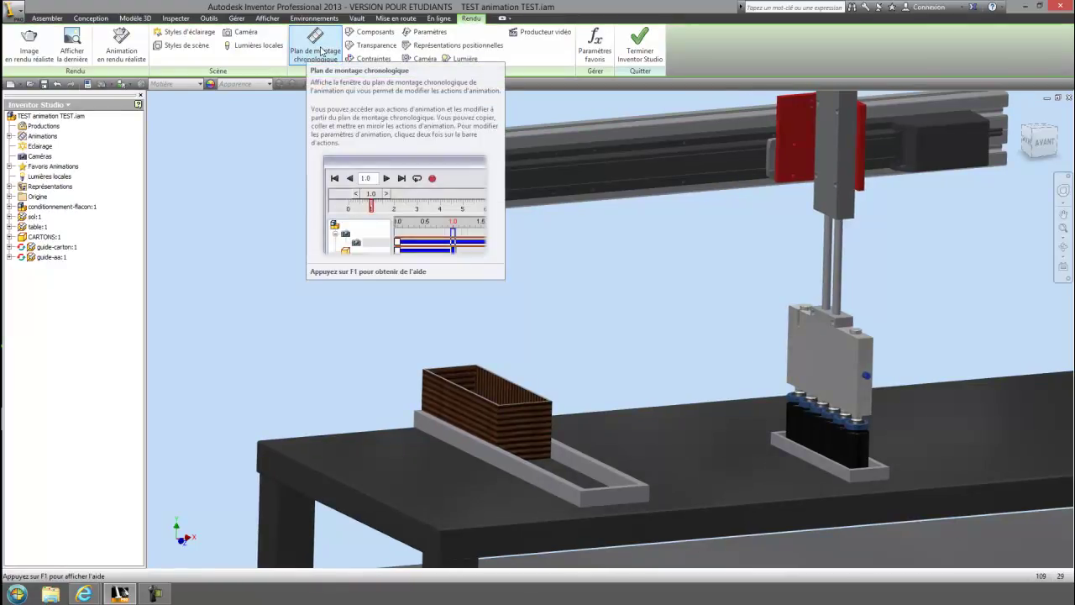
Step: Open the animation timeline, keep its 30 s length, and expand the action tracks
{"action": "left_click", "coordinate": [321, 51]}
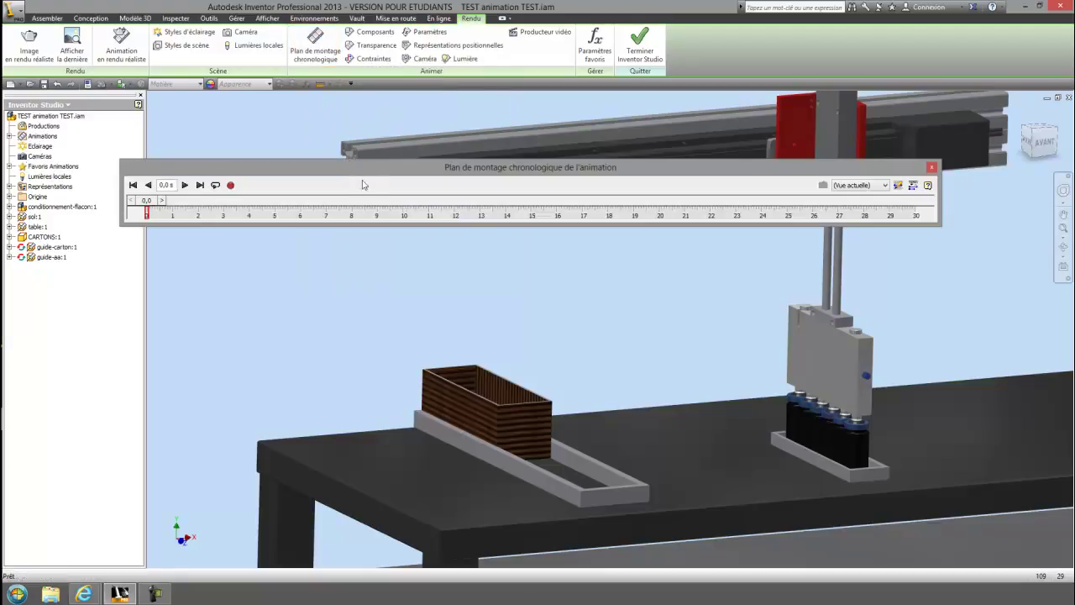
{"action": "left_click_drag", "start_coordinate": [366, 175], "coordinate": [365, 204]}
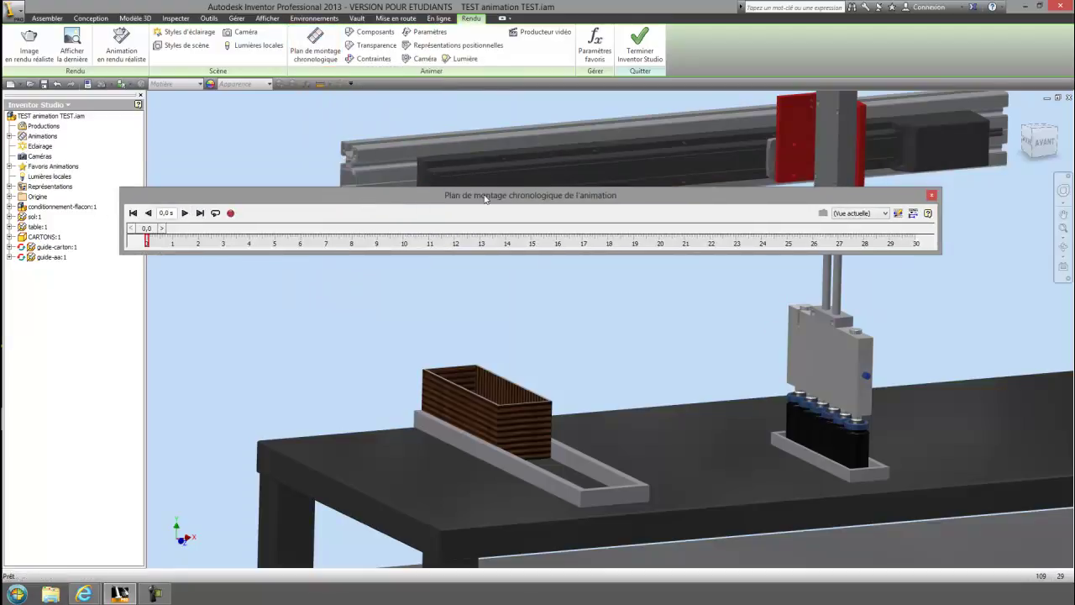
{"action": "left_click", "coordinate": [897, 213]}
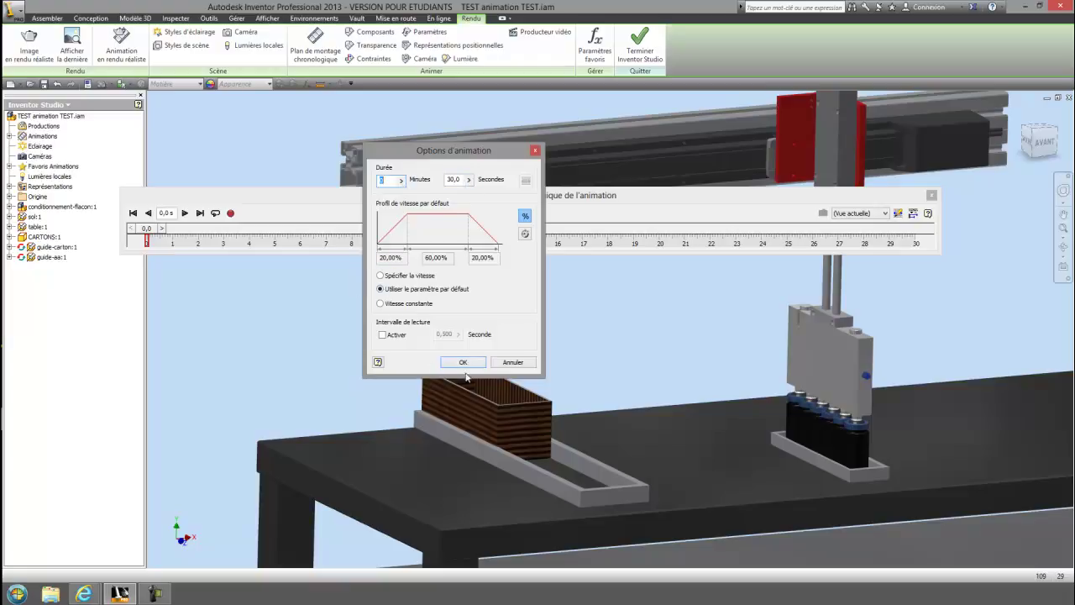
{"action": "left_click", "coordinate": [469, 363]}
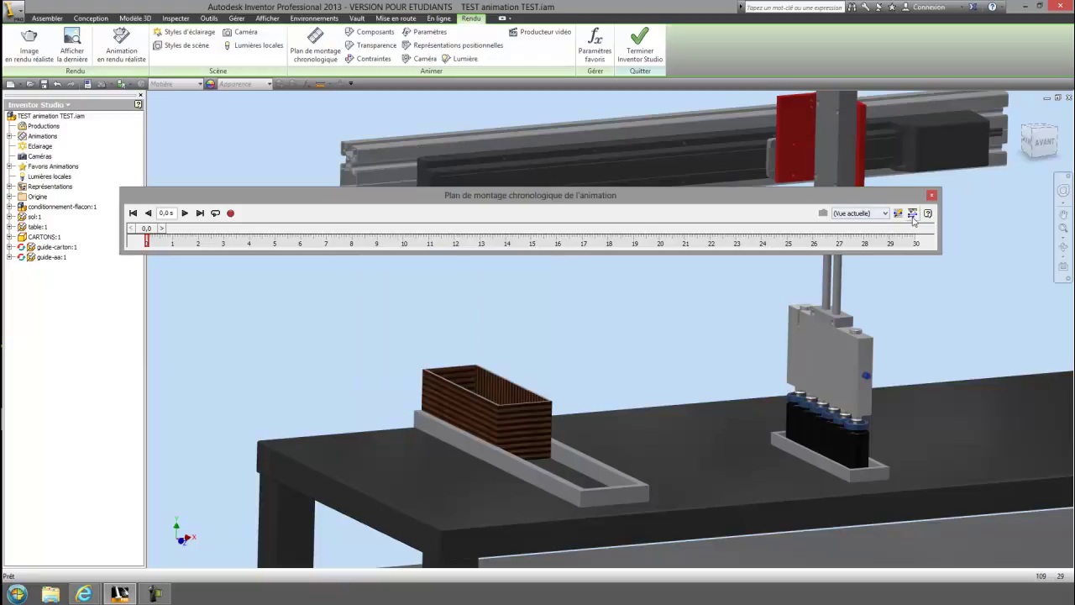
{"action": "left_click", "coordinate": [914, 213]}
Step: Dock the timeline at the screen bottom, frame the carton and gripper, and select the carton
{"action": "left_click_drag", "start_coordinate": [412, 203], "coordinate": [444, 414]}
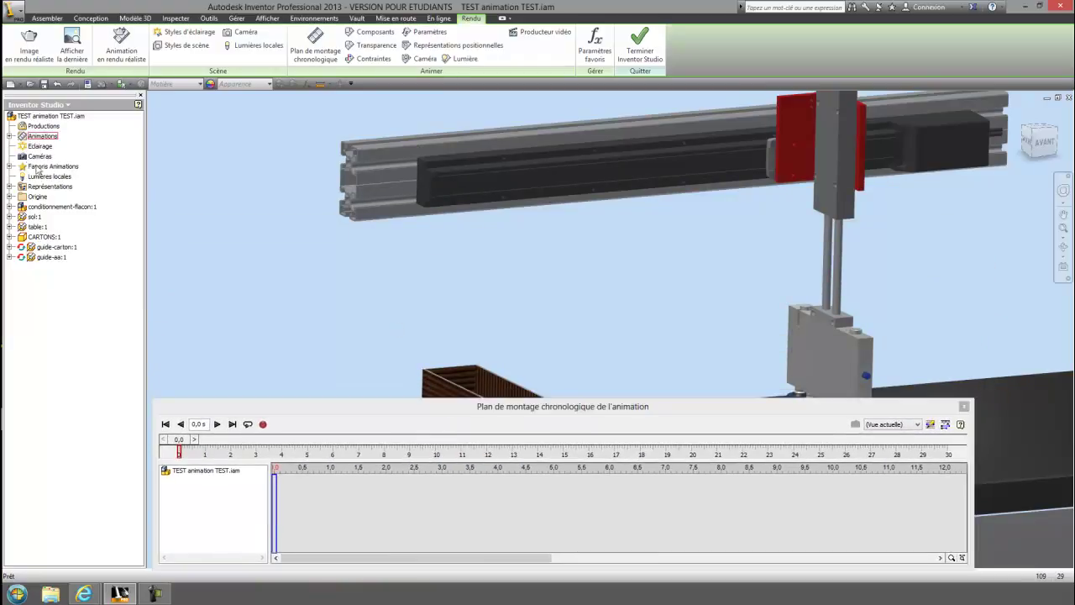
{"action": "scroll", "coordinate": [588, 288], "scroll_direction": "down", "scroll_amount": 1}
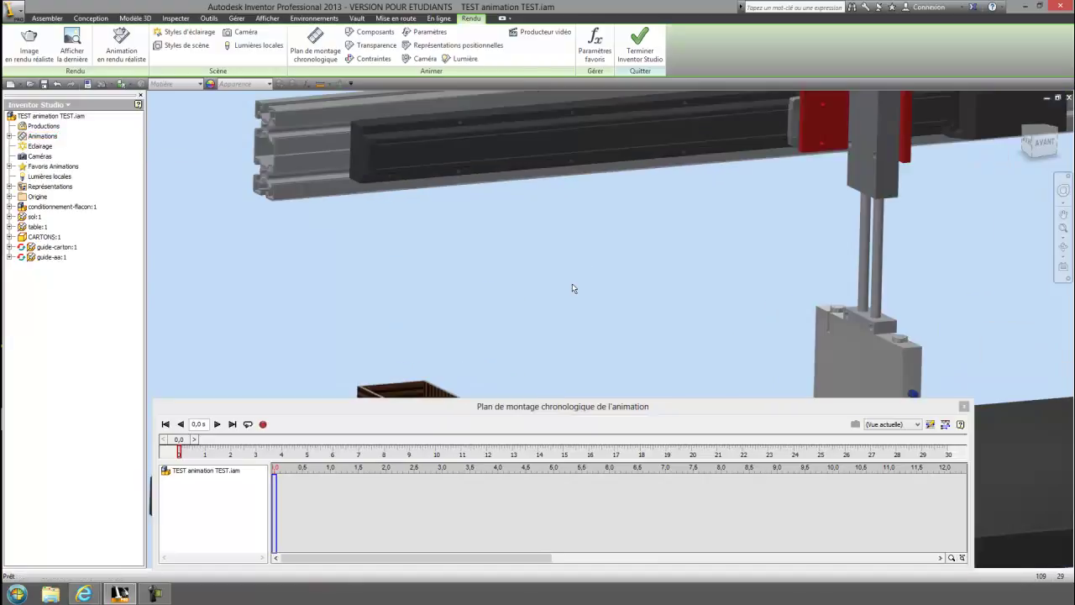
{"action": "scroll", "coordinate": [575, 283], "scroll_direction": "down", "scroll_amount": 2}
{"action": "middle_click_drag", "start_coordinate": [580, 282], "coordinate": [591, 254]}
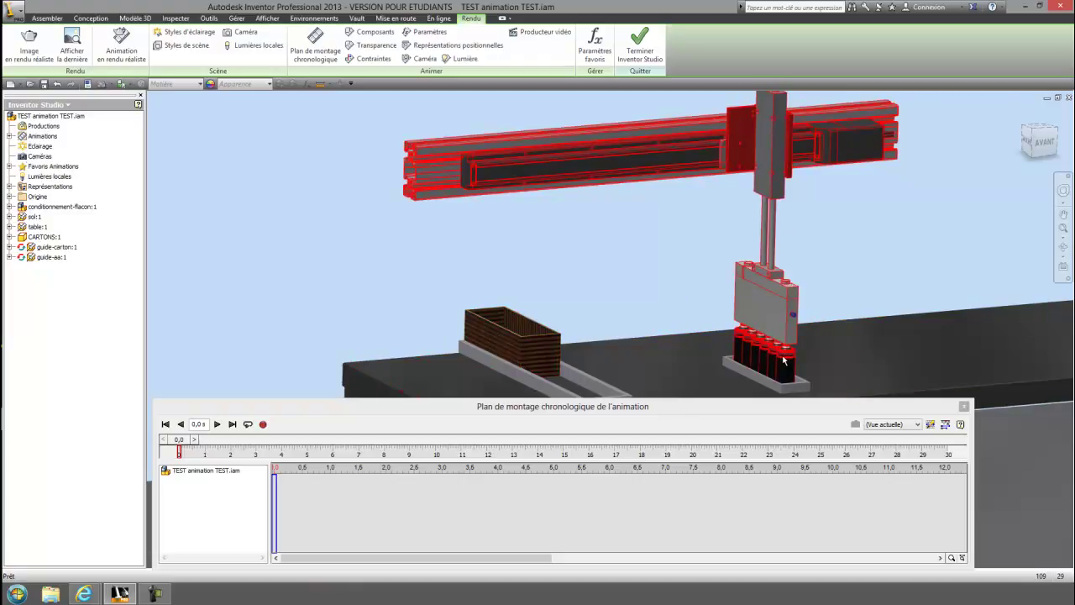
{"action": "scroll", "coordinate": [787, 359], "scroll_direction": "down", "scroll_amount": 3}
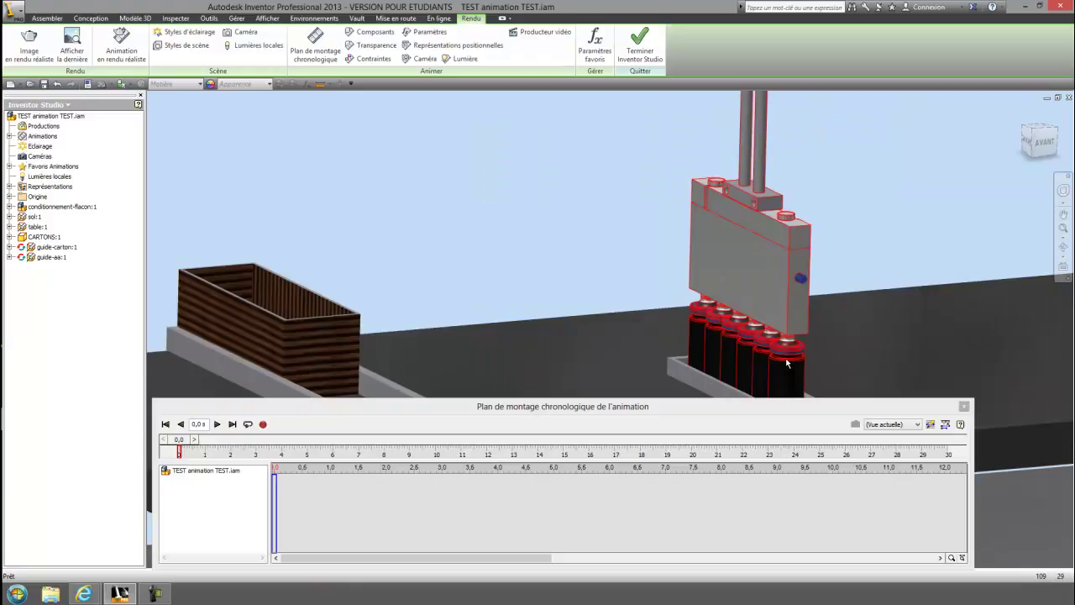
{"action": "scroll", "coordinate": [774, 334], "scroll_direction": "up", "scroll_amount": 3}
{"action": "scroll", "coordinate": [774, 335], "scroll_direction": "up", "scroll_amount": 3}
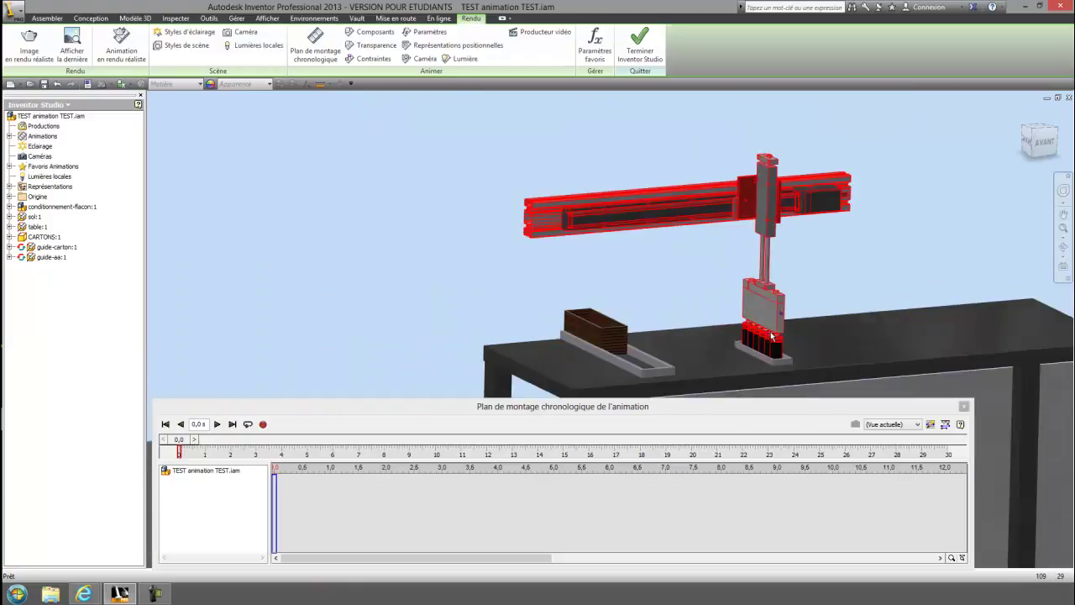
{"action": "scroll", "coordinate": [517, 287], "scroll_direction": "down", "scroll_amount": 3}
{"action": "middle_click_drag", "start_coordinate": [528, 288], "coordinate": [446, 254]}
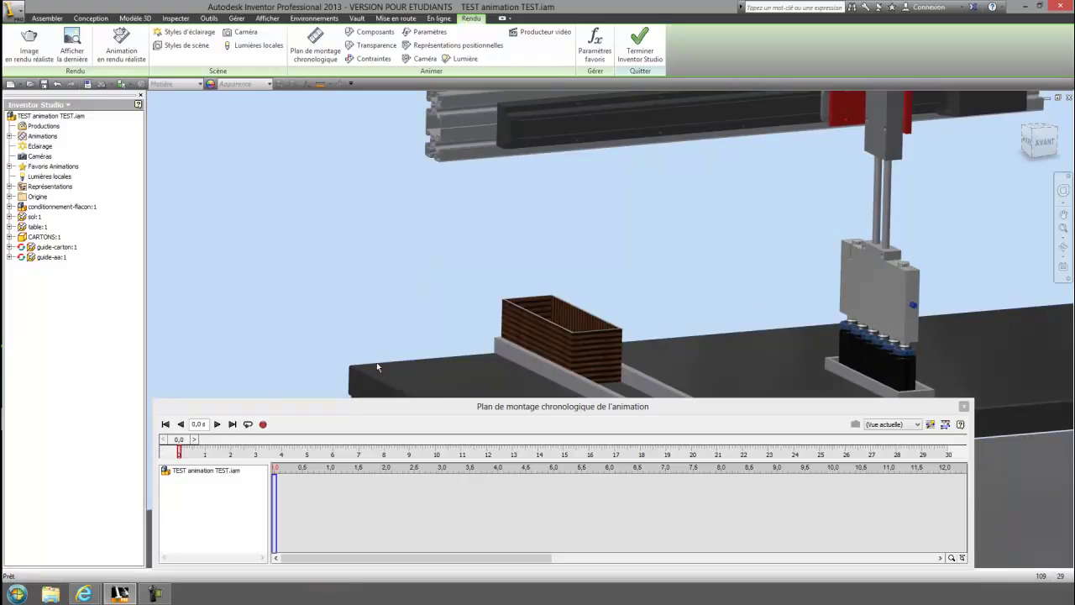
{"action": "left_click", "coordinate": [537, 327]}
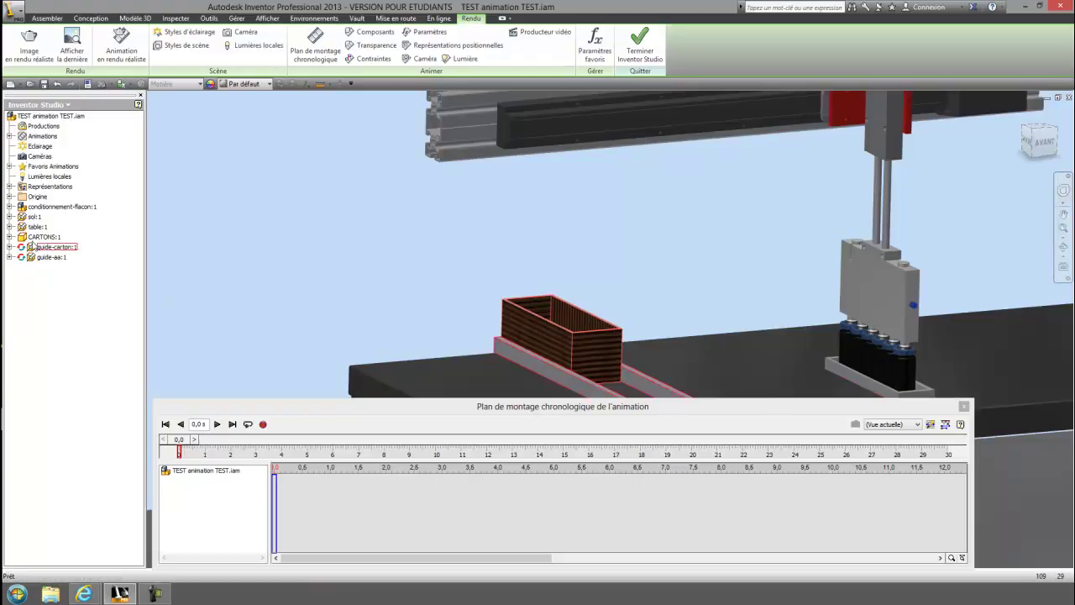
Step: View the carton from above and choose Animer des contraintes on CARTONS:1's Affleurement:5
{"action": "left_click", "coordinate": [9, 237]}
{"action": "left_click", "coordinate": [34, 266]}
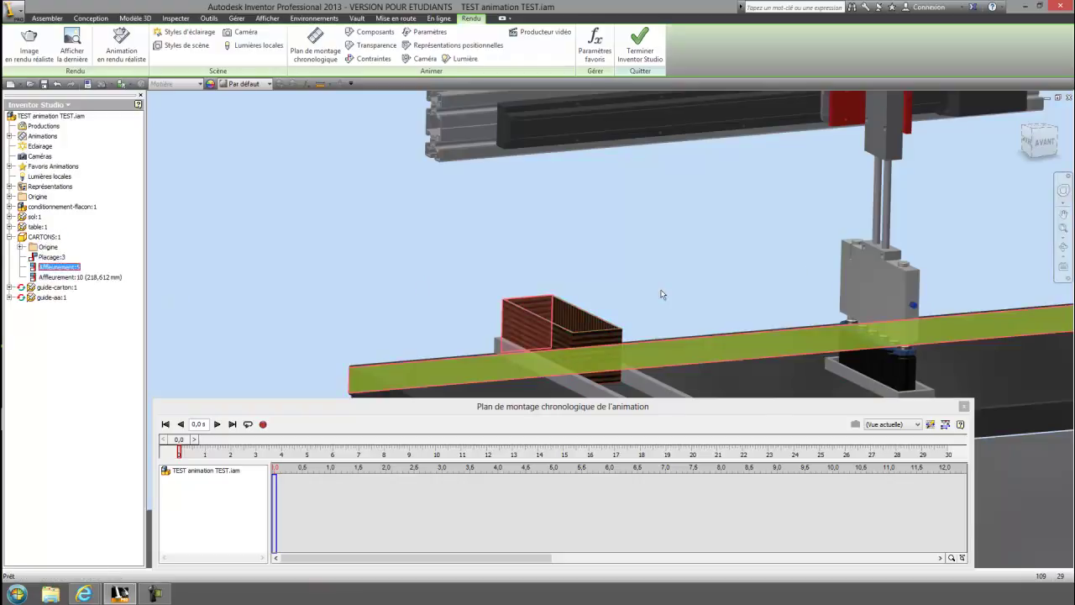
{"action": "left_click", "coordinate": [1061, 248]}
{"action": "mouse_move", "coordinate": [588, 336]}
{"action": "left_mouse_down"}
{"action": "mouse_move", "coordinate": [466, 230]}
{"action": "mouse_move", "coordinate": [494, 324]}
{"action": "left_mouse_up"}
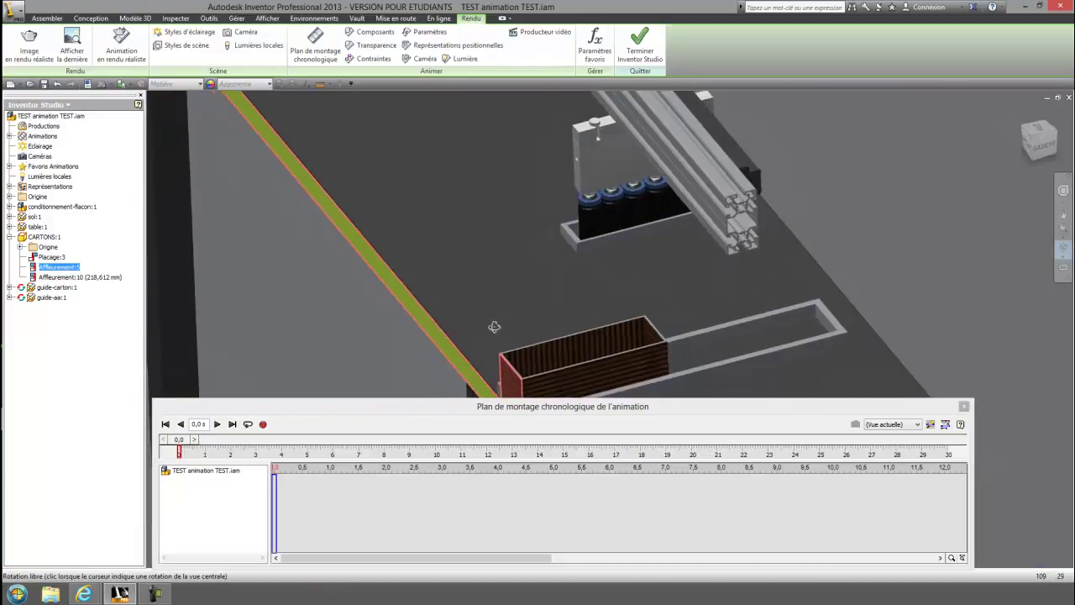
{"action": "mouse_move", "coordinate": [558, 346]}
{"action": "left_mouse_down"}
{"action": "mouse_move", "coordinate": [562, 301]}
{"action": "mouse_move", "coordinate": [542, 288]}
{"action": "mouse_move", "coordinate": [562, 278]}
{"action": "left_mouse_up"}
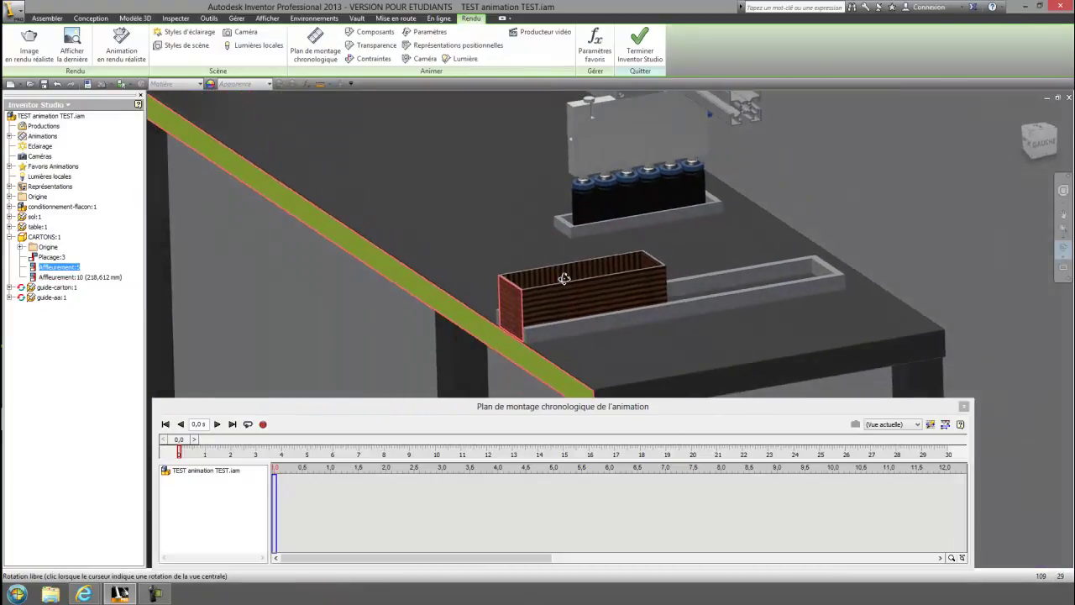
{"action": "right_click", "coordinate": [487, 281]}
{"action": "left_click", "coordinate": [486, 277]}
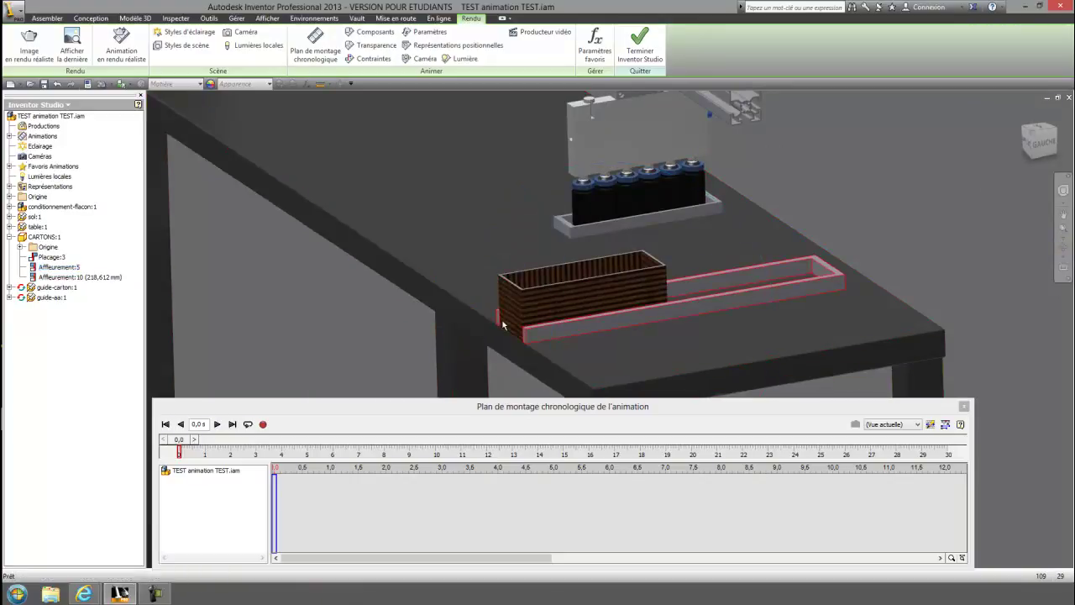
{"action": "right_click", "coordinate": [52, 268]}
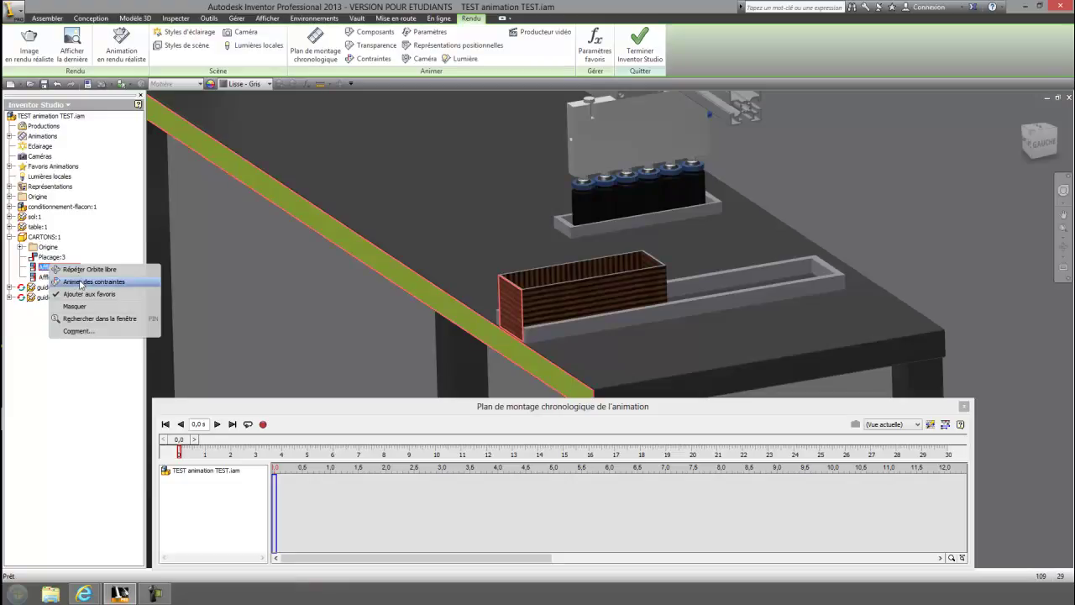
{"action": "left_click", "coordinate": [45, 270]}
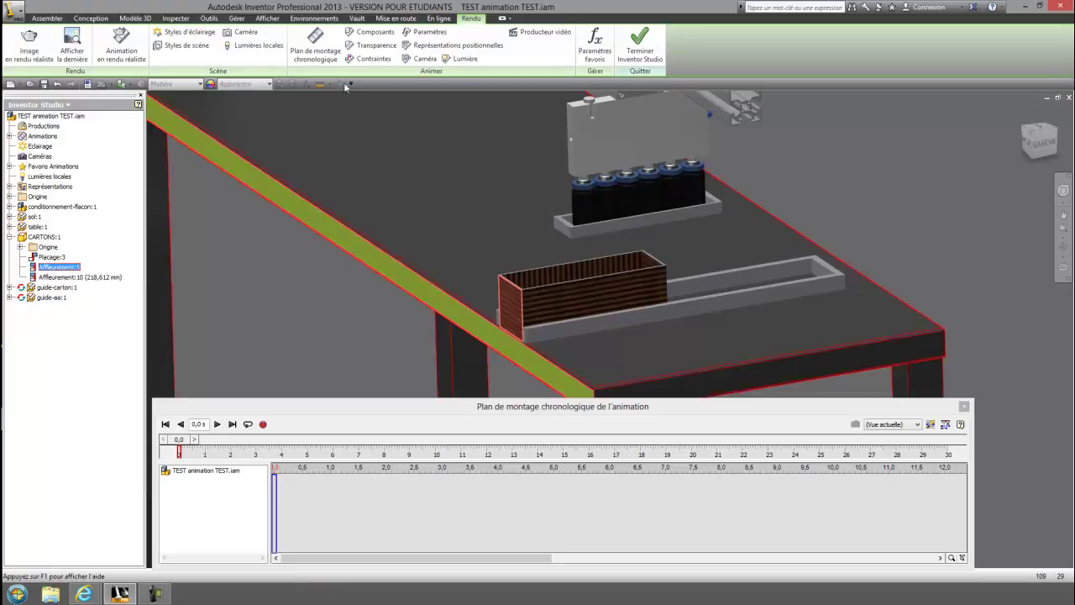
Step: Animate Affleurement:5 from 0 to 238 mm, specified to run from 0 s to 3 s
{"action": "left_click", "coordinate": [366, 62]}
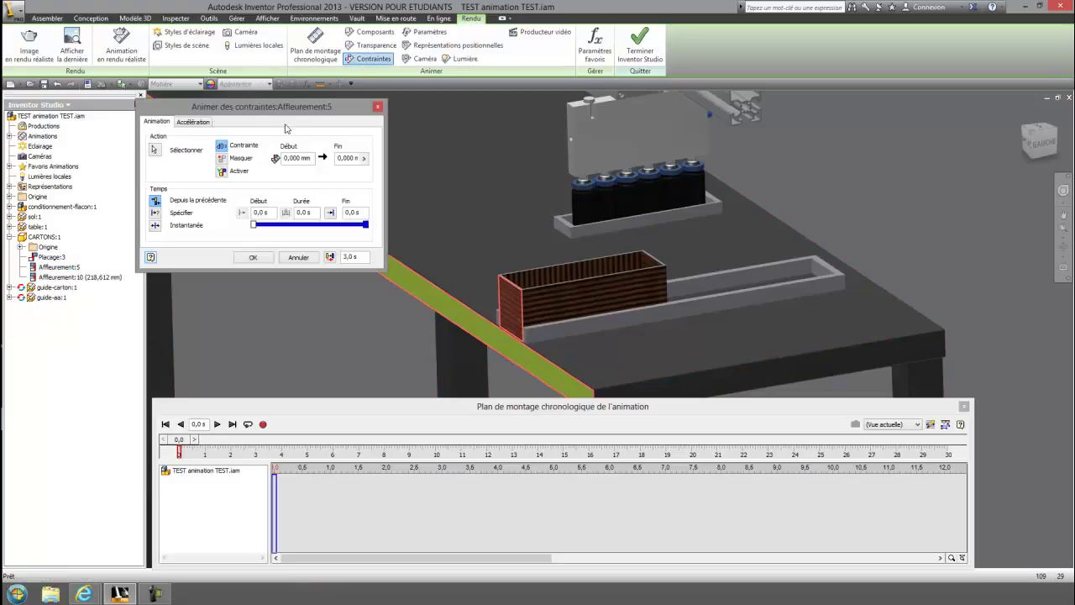
{"action": "left_click_drag", "start_coordinate": [271, 111], "coordinate": [288, 111]}
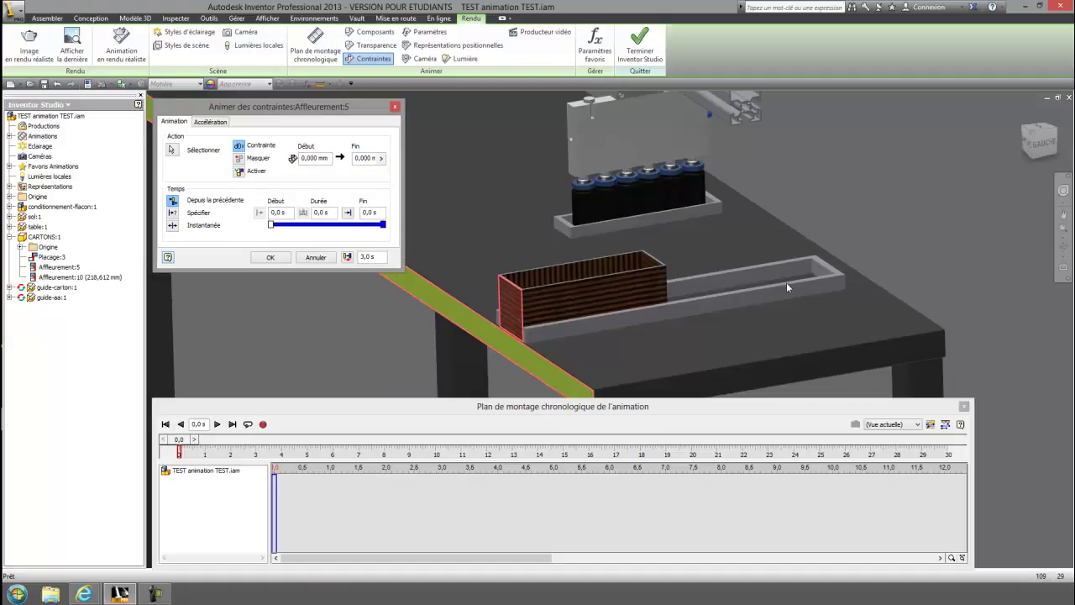
{"action": "left_click", "coordinate": [354, 158]}
{"action": "type", "text": "238"}
{"action": "left_click", "coordinate": [174, 213]}
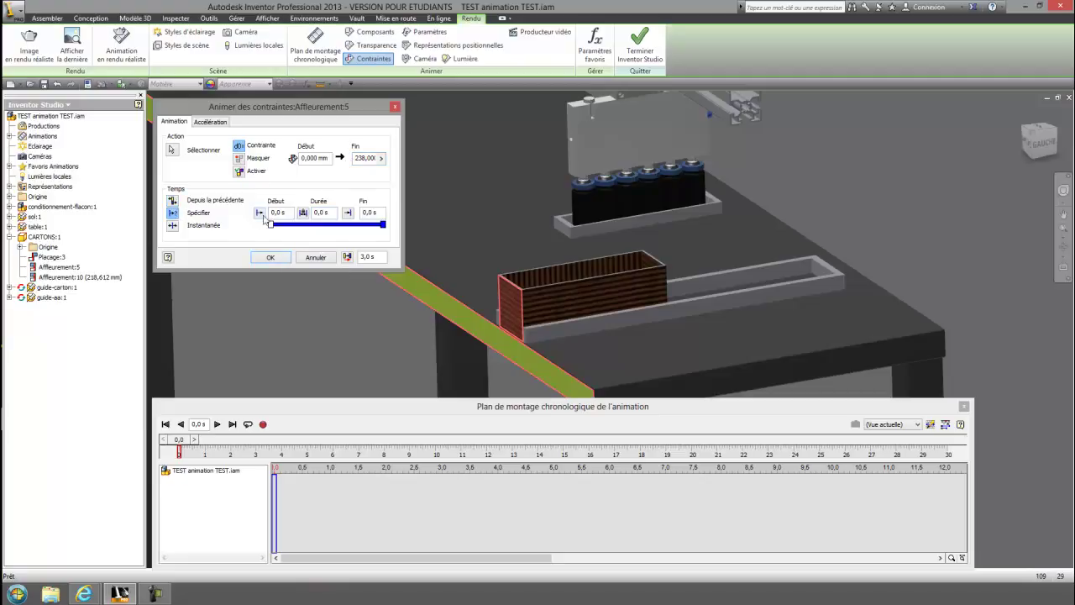
{"action": "double_click", "coordinate": [380, 215]}
{"action": "left_click", "coordinate": [273, 257]}
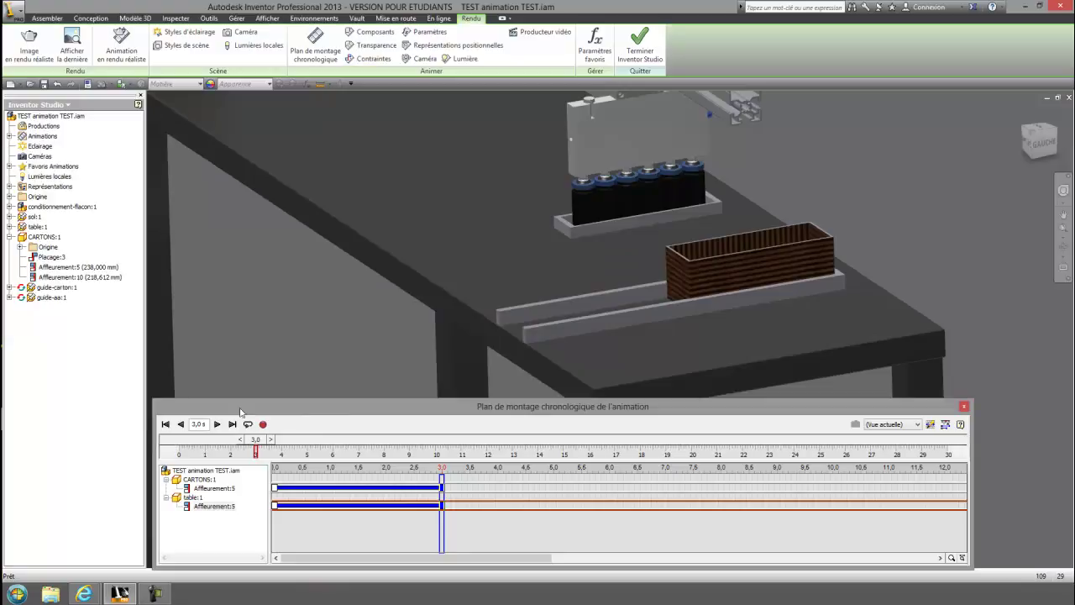
Step: Play the carton slide, scrub back to 3,0 s, then rewind to 0,0 s
{"action": "left_click", "coordinate": [165, 425]}
{"action": "left_click", "coordinate": [217, 424]}
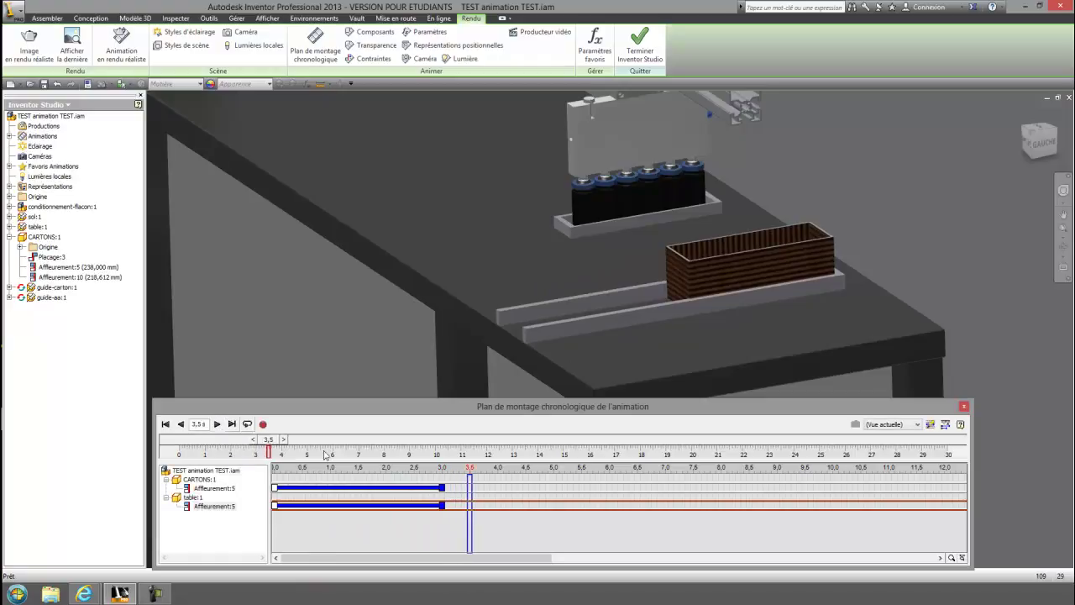
{"action": "left_click_drag", "start_coordinate": [469, 489], "coordinate": [442, 490]}
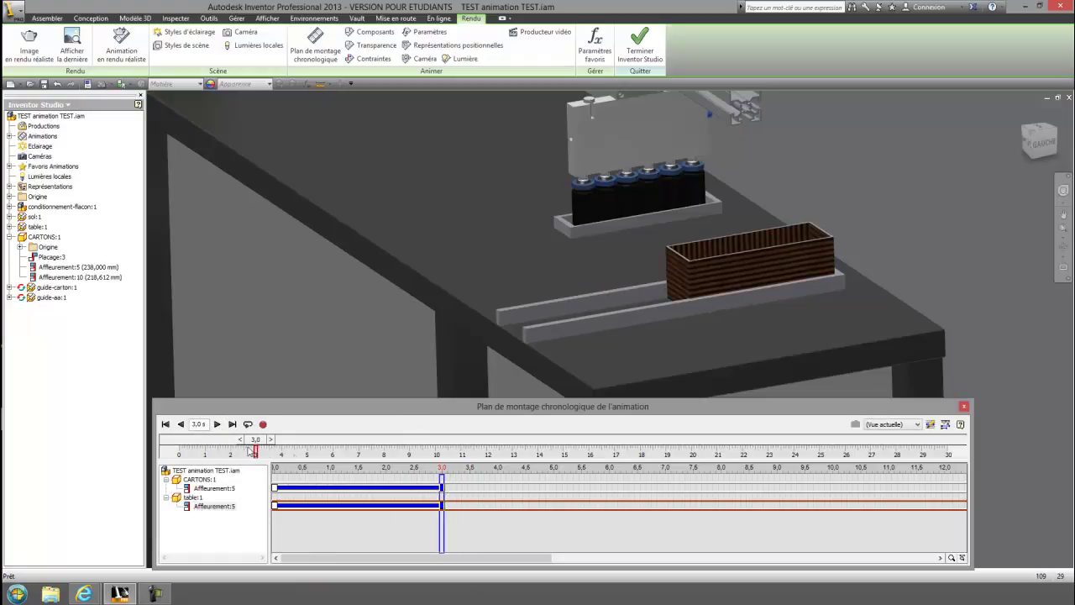
{"action": "left_click", "coordinate": [166, 424]}
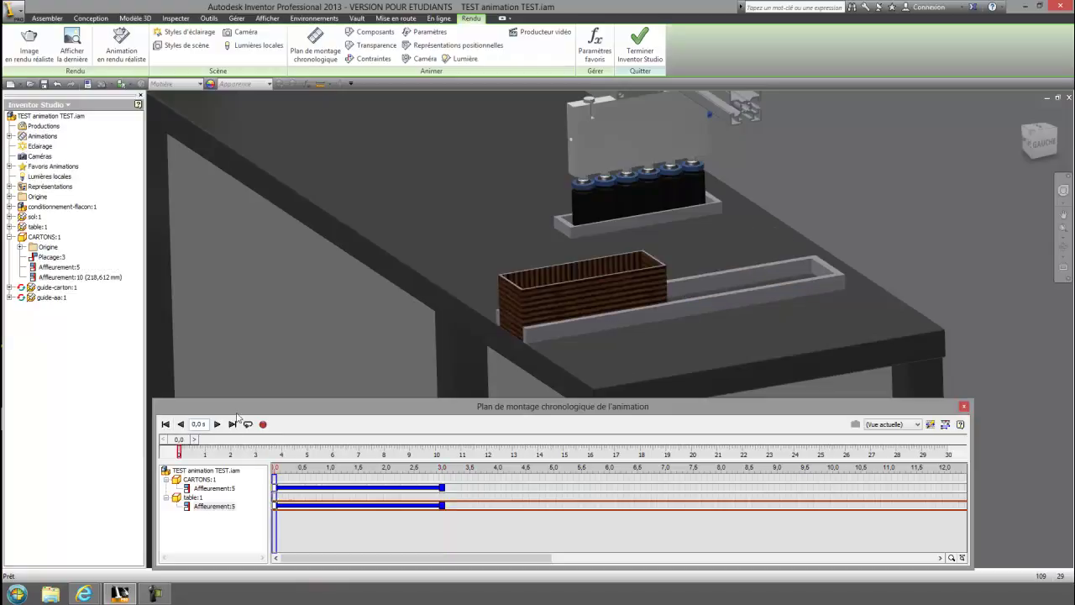
{"action": "mouse_move", "coordinate": [927, 177]}
{"action": "middle_mouse_down"}
{"action": "mouse_move", "coordinate": [941, 260]}
{"action": "mouse_move", "coordinate": [480, 297]}
{"action": "mouse_move", "coordinate": [744, 211]}
{"action": "mouse_move", "coordinate": [737, 235]}
{"action": "mouse_move", "coordinate": [591, 235]}
{"action": "middle_mouse_up"}
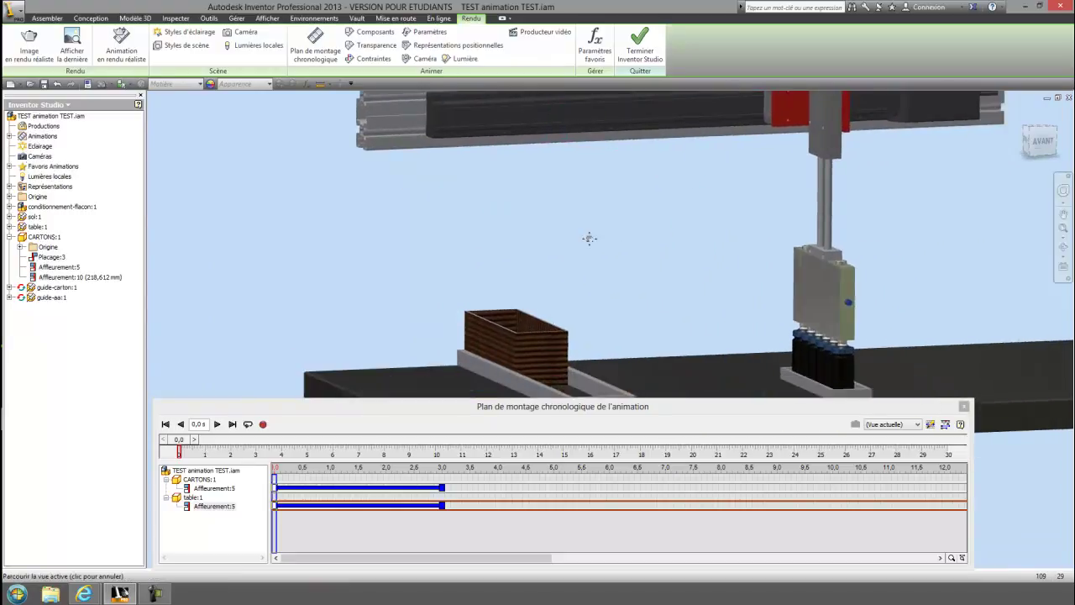
Step: Choose Animer des contraintes on Logement:25 under conditionnement-flacon:1 > CXWM16-125(0)_BODY:1
{"action": "right_click", "coordinate": [593, 259]}
{"action": "left_click", "coordinate": [522, 259]}
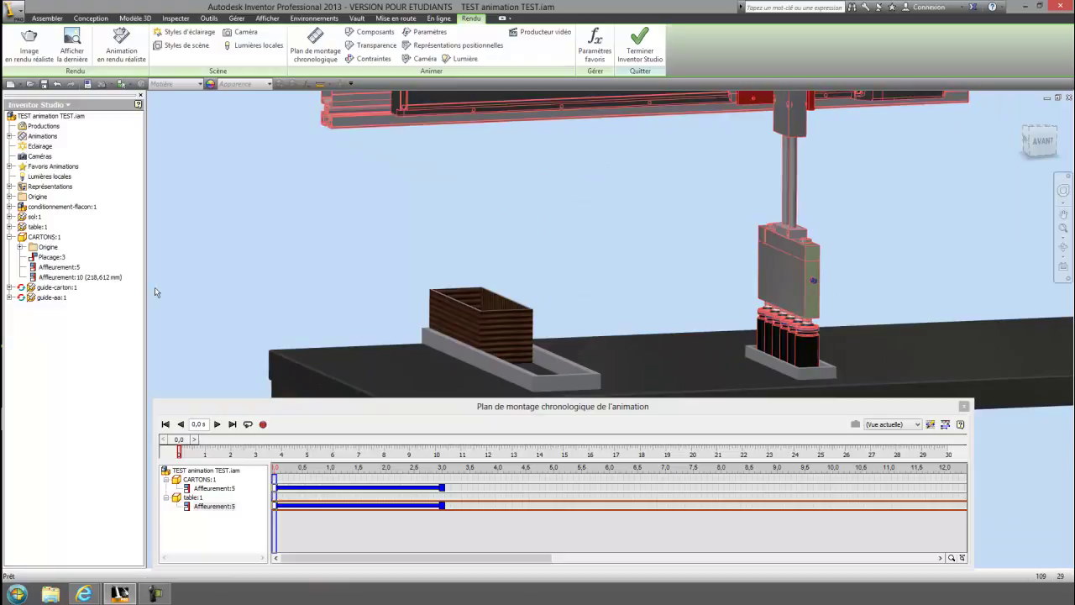
{"action": "left_click", "coordinate": [9, 237]}
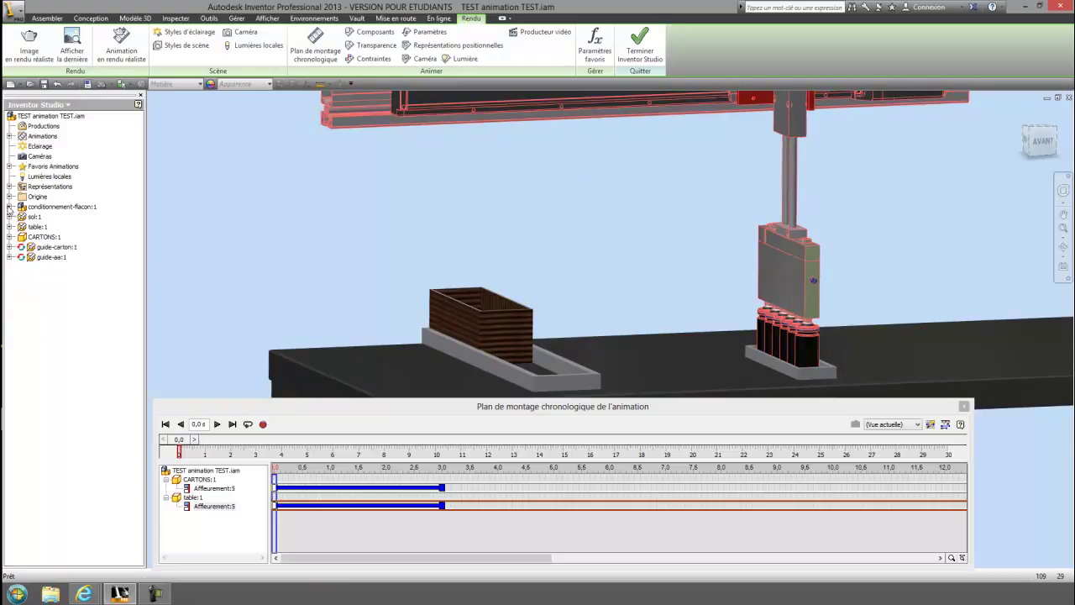
{"action": "left_click", "coordinate": [9, 207]}
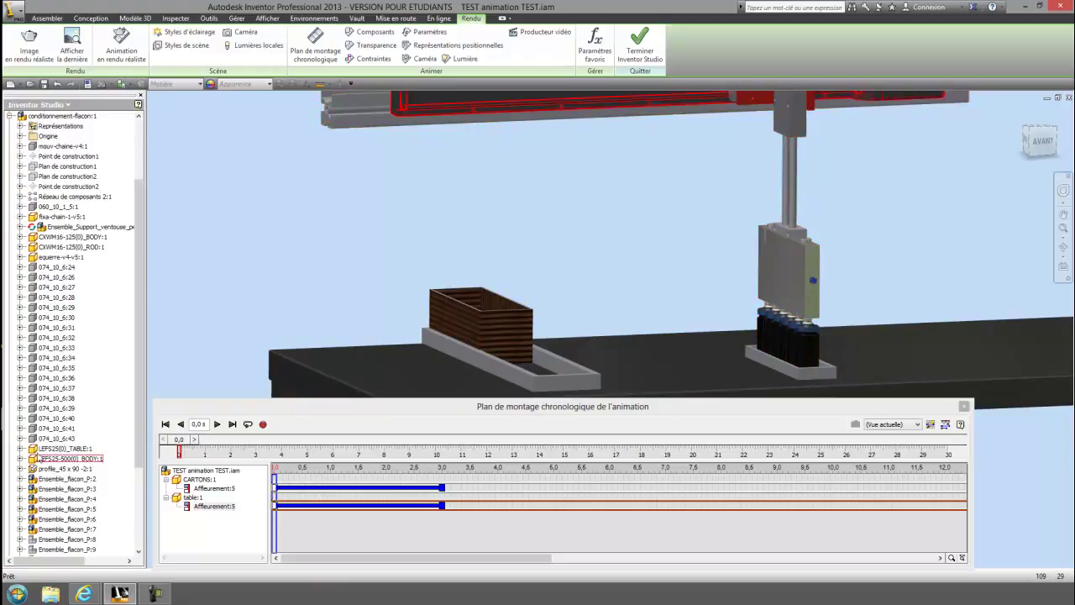
{"action": "left_click", "coordinate": [21, 237]}
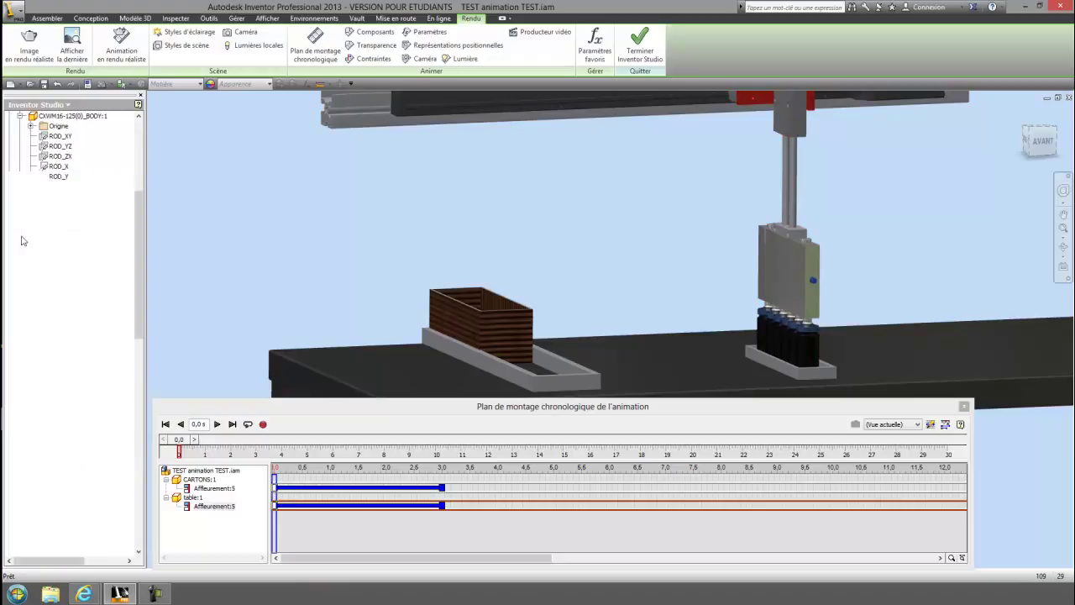
{"action": "scroll", "coordinate": [105, 406], "scroll_direction": "down", "scroll_amount": 5}
{"action": "scroll", "coordinate": [110, 461], "scroll_direction": "down", "scroll_amount": 5}
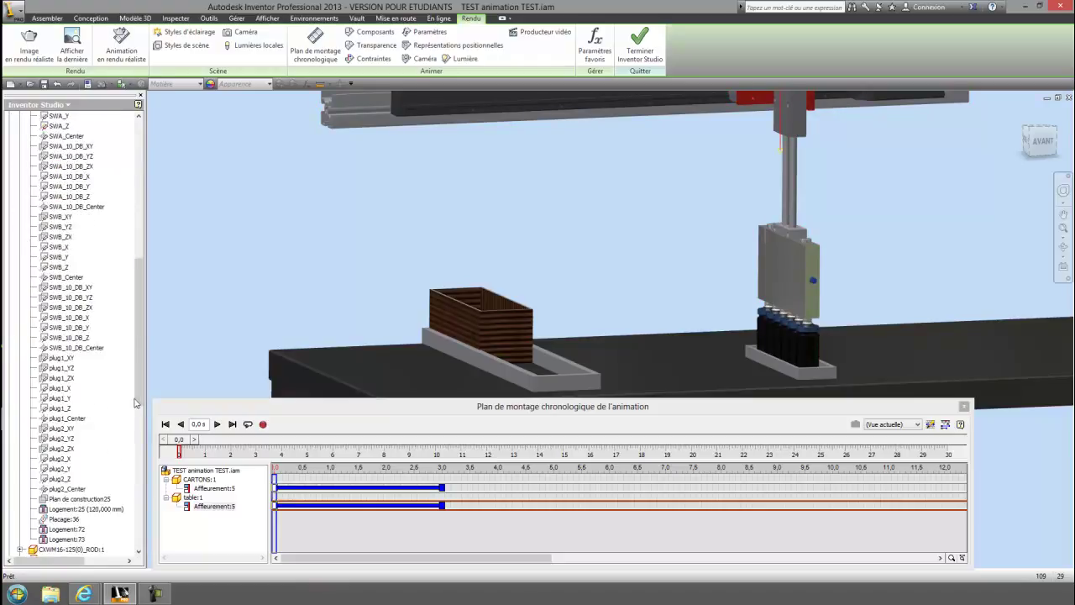
{"action": "scroll", "coordinate": [107, 458], "scroll_direction": "down", "scroll_amount": 2}
{"action": "left_click", "coordinate": [101, 452]}
{"action": "right_click", "coordinate": [102, 452]}
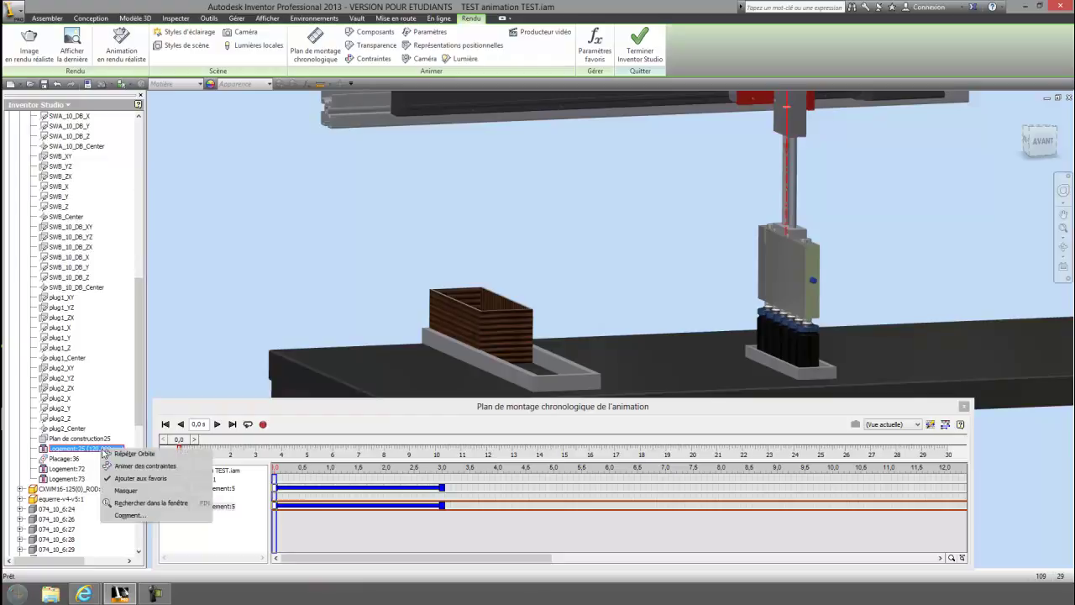
{"action": "left_click", "coordinate": [126, 468]}
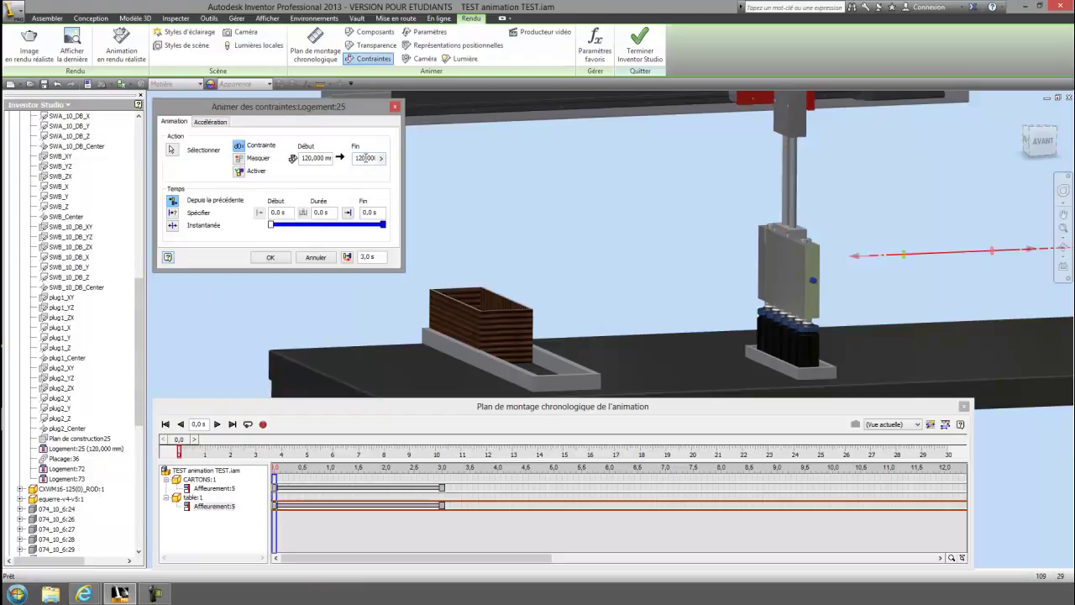
Step: Set Logement:25 to end at 2 mm, specified from 0 s to 3 s
{"action": "left_click_drag", "start_coordinate": [367, 158], "coordinate": [350, 159]}
{"action": "type", "text": "2"}
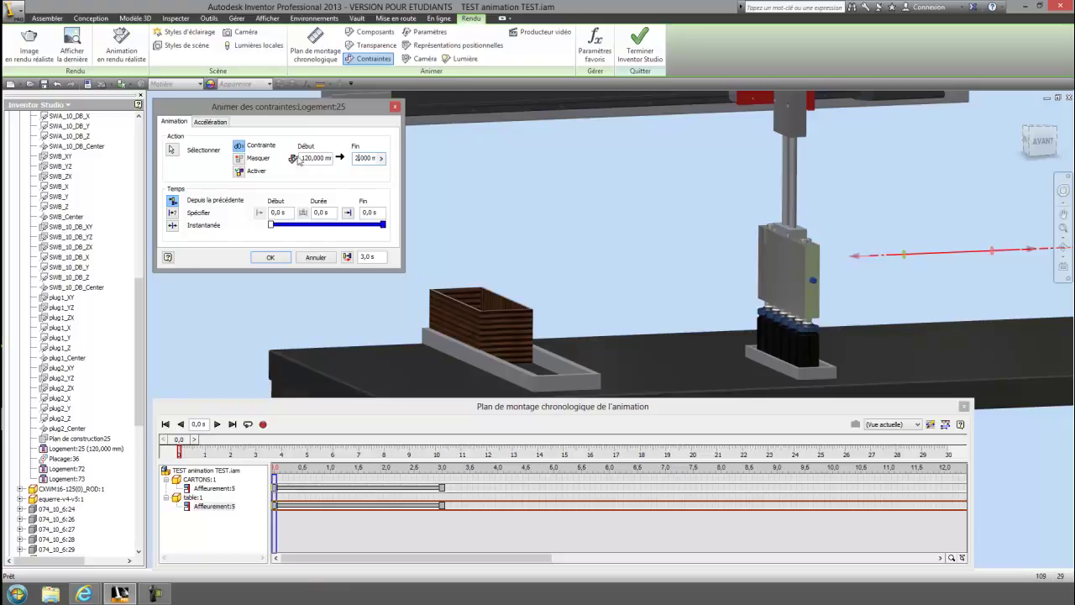
{"action": "left_click_drag", "start_coordinate": [284, 213], "coordinate": [264, 211]}
{"action": "left_click", "coordinate": [377, 213]}
{"action": "left_click", "coordinate": [172, 213]}
{"action": "double_click", "coordinate": [373, 213]}
{"action": "type", "text": "3"}
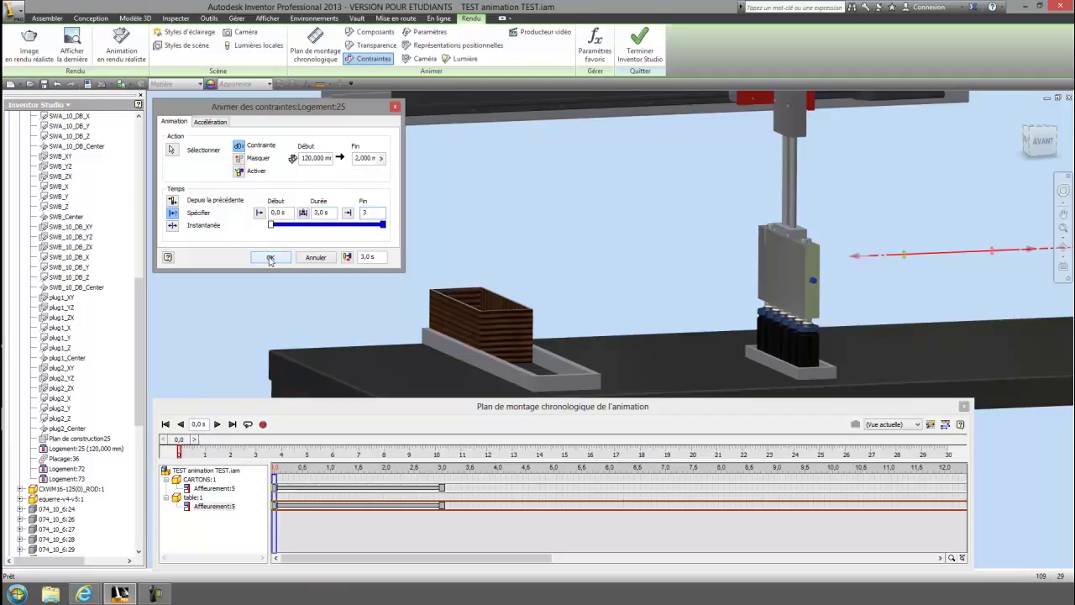
{"action": "left_click", "coordinate": [268, 258]}
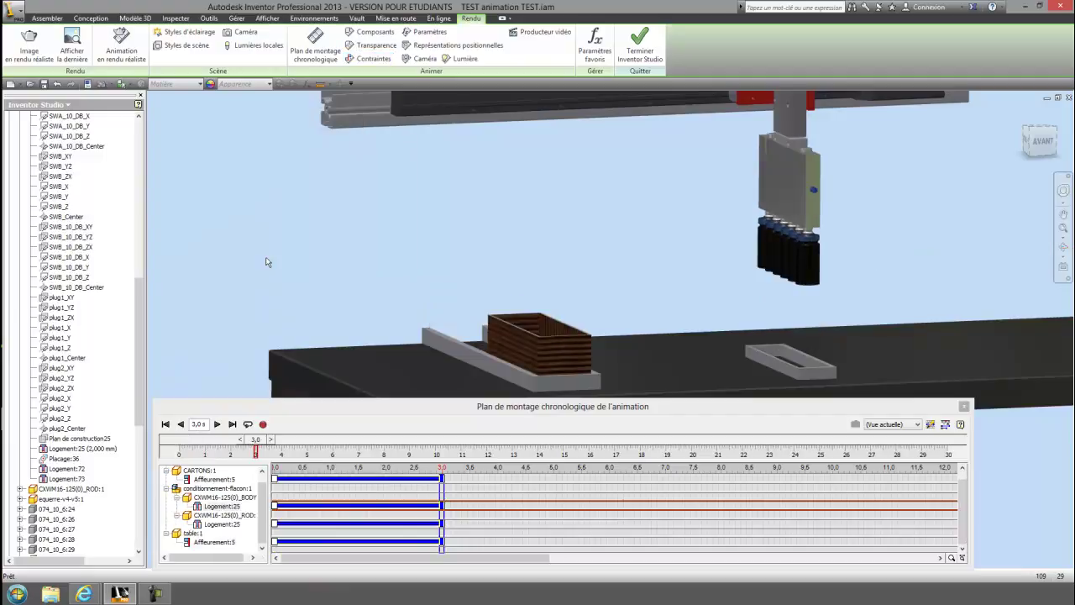
Step: Play the cylinder motion, stop at 3,0 s, and tilt the view to show the gantry beam
{"action": "left_click", "coordinate": [166, 424]}
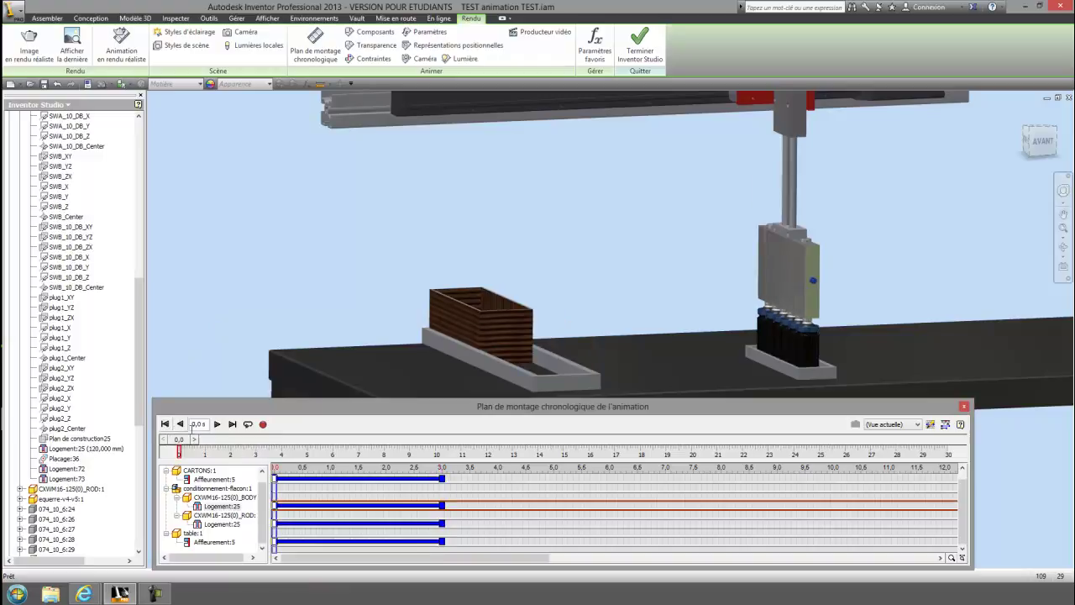
{"action": "left_click", "coordinate": [216, 425]}
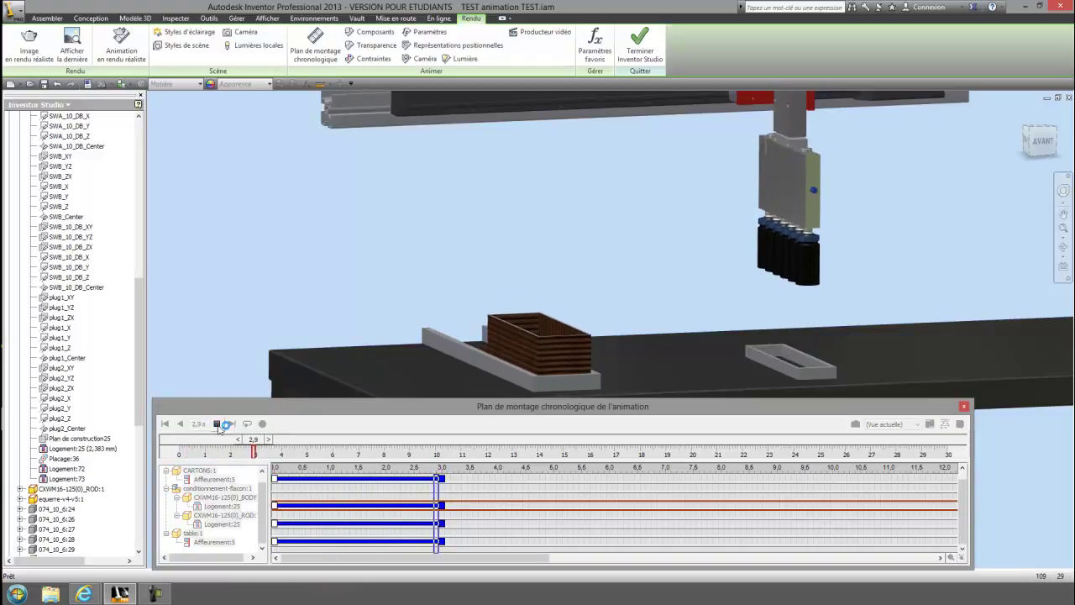
{"action": "left_click", "coordinate": [217, 423]}
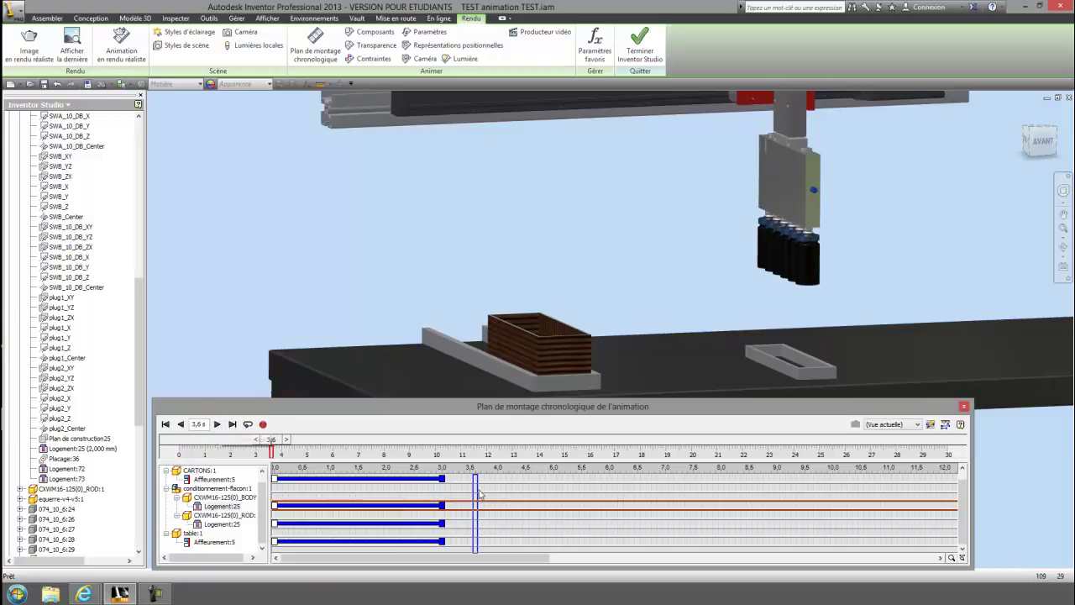
{"action": "left_click_drag", "start_coordinate": [477, 487], "coordinate": [441, 487]}
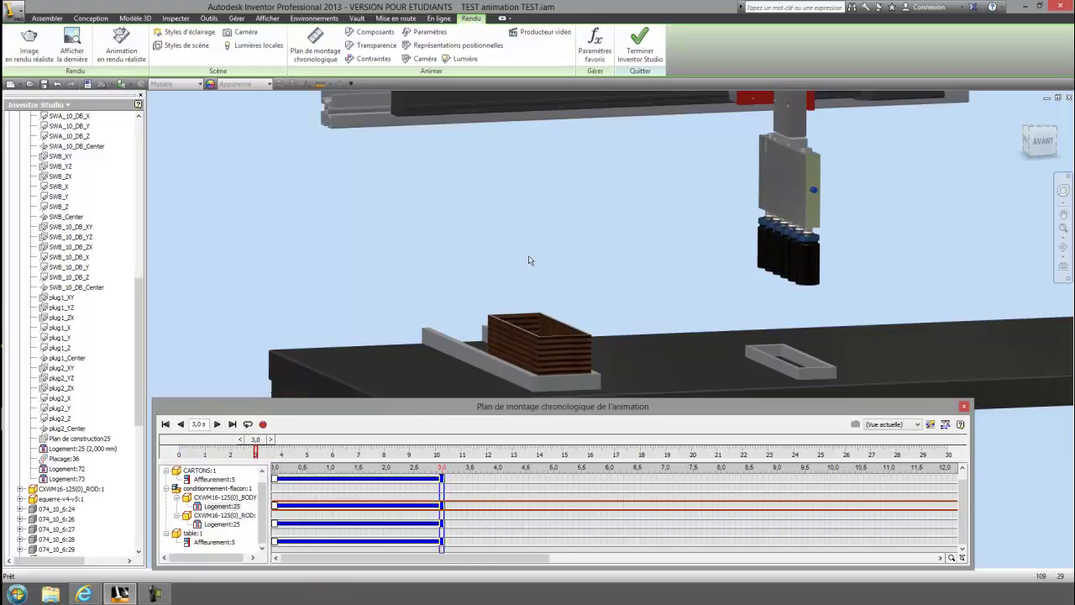
{"action": "middle_click_drag", "start_coordinate": [528, 260], "coordinate": [631, 231], "text": "shift"}
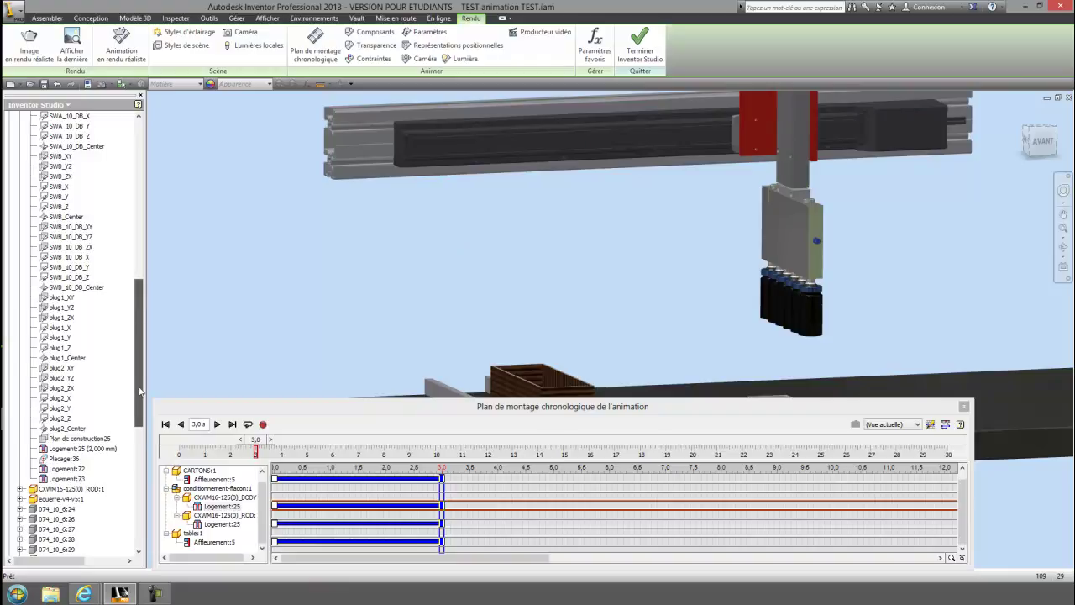
Step: Expand LEFS25(0)_TABLE:1 and select its Affleurement:20 constraint
{"action": "left_click_drag", "start_coordinate": [137, 384], "coordinate": [127, 507]}
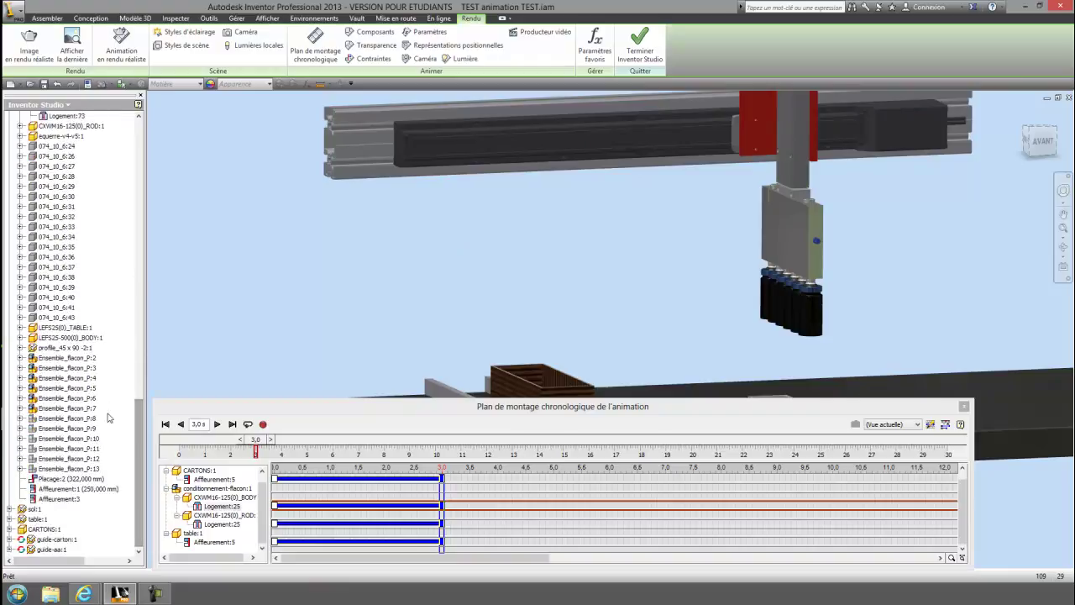
{"action": "left_click", "coordinate": [21, 328]}
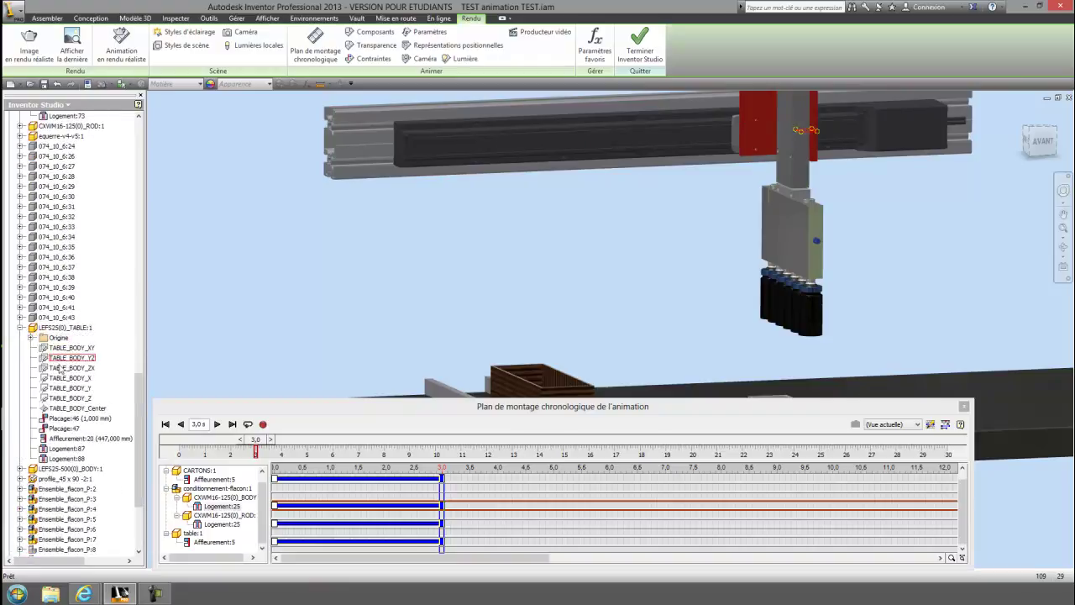
{"action": "left_click", "coordinate": [84, 443]}
{"action": "type", "text": "91,000"}
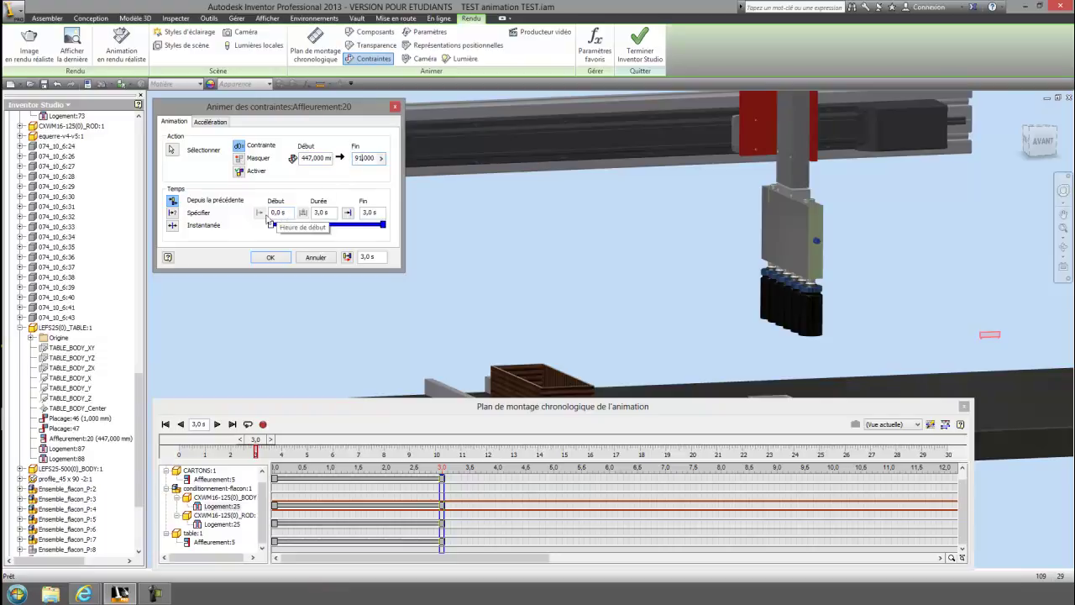
Step: Time the Affleurement:20 action to run from 3 s to 6 s
{"action": "left_click", "coordinate": [172, 213]}
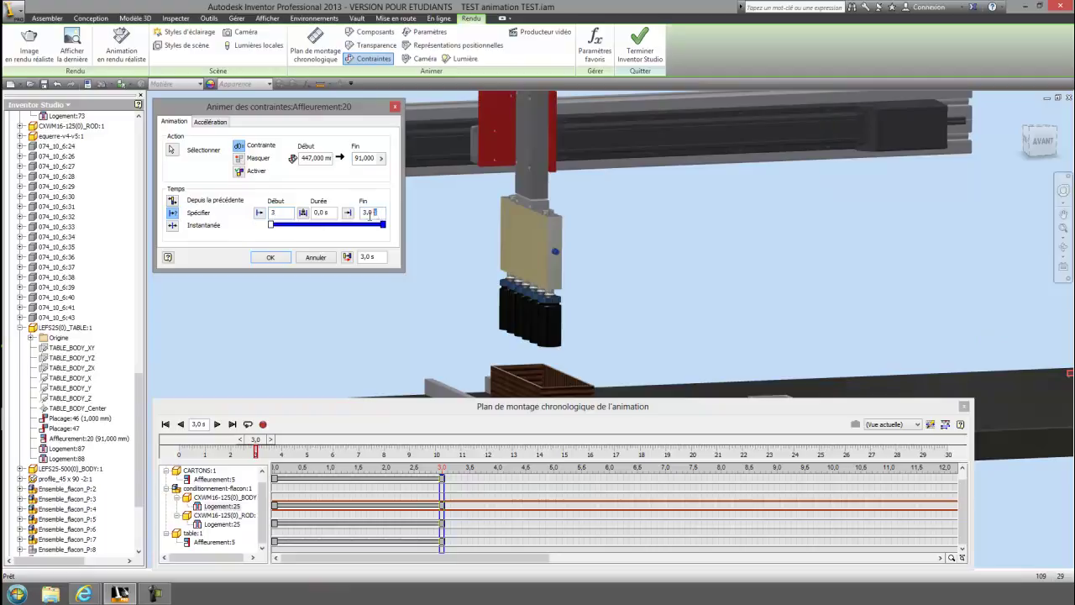
{"action": "type", "text": "6"}
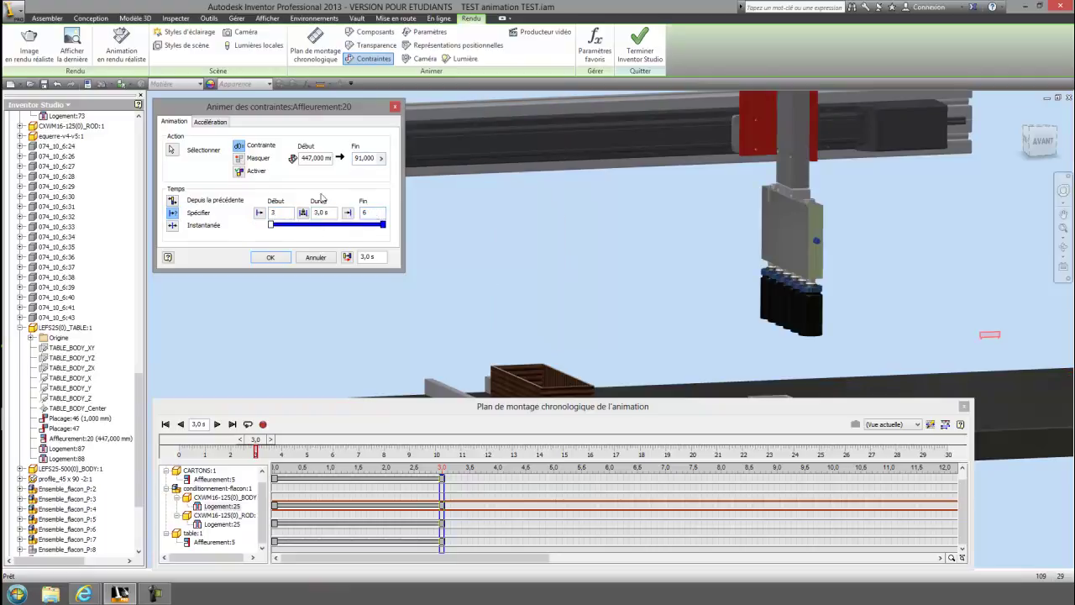
{"action": "left_click", "coordinate": [270, 257]}
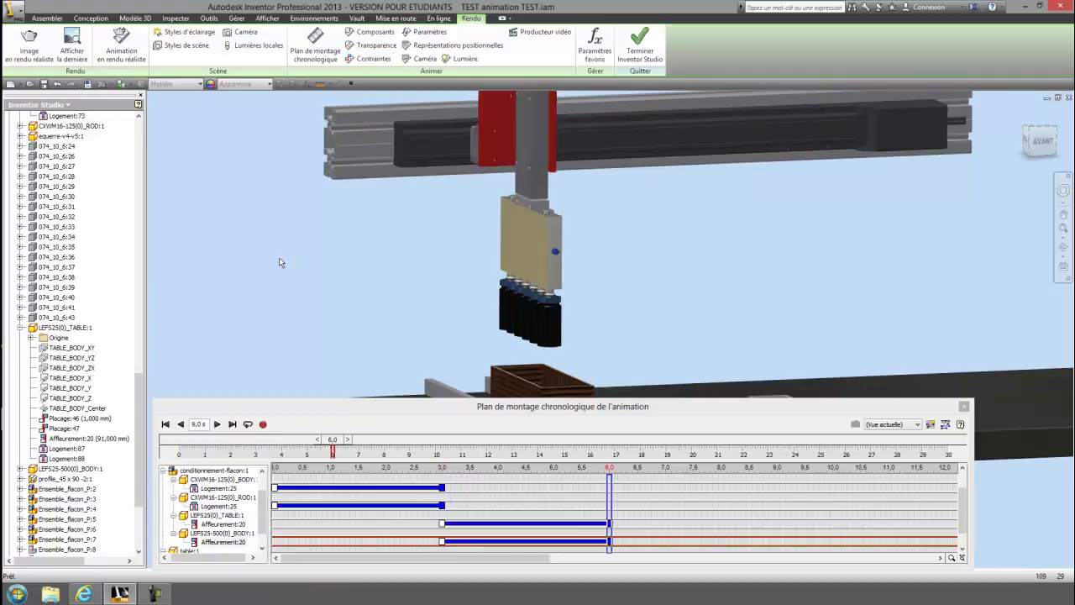
Step: Replay the animation from the start and park the time marker at 6 s
{"action": "left_click", "coordinate": [166, 424]}
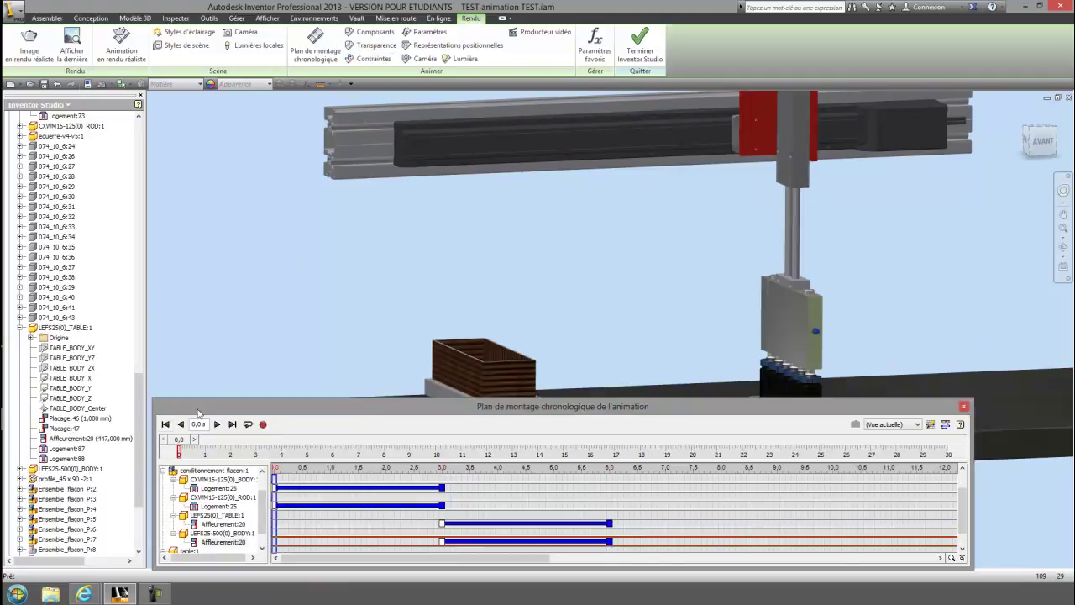
{"action": "left_click", "coordinate": [217, 424]}
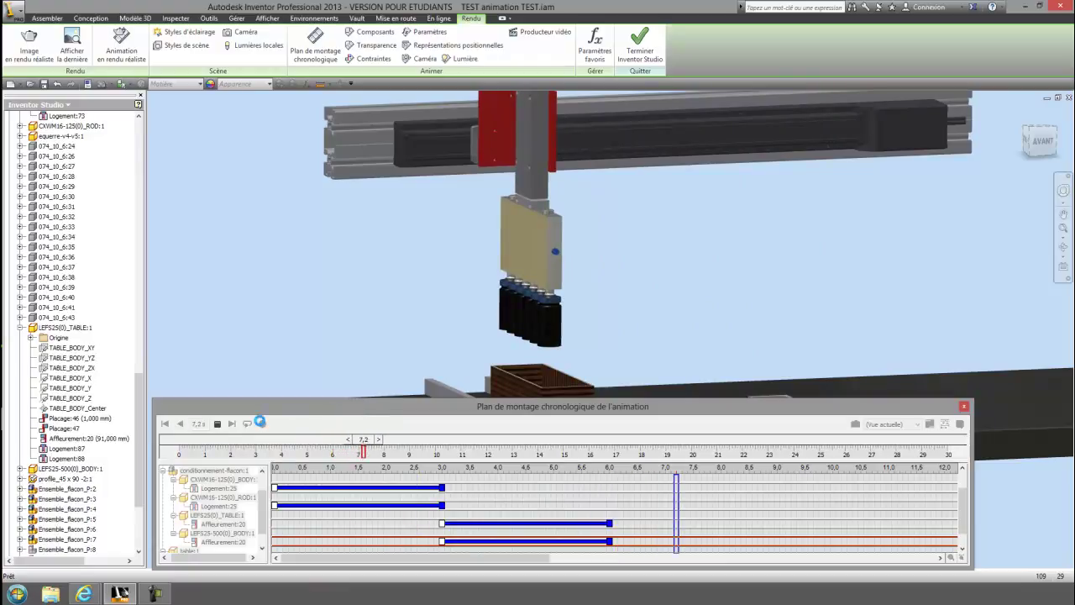
{"action": "left_click", "coordinate": [220, 423]}
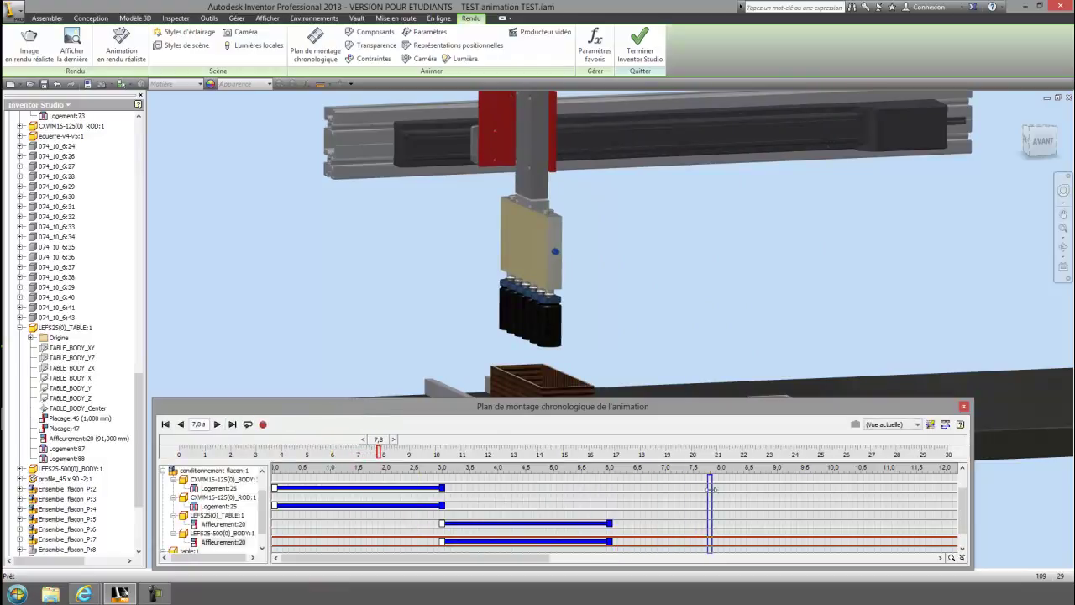
{"action": "left_click_drag", "start_coordinate": [710, 487], "coordinate": [609, 487]}
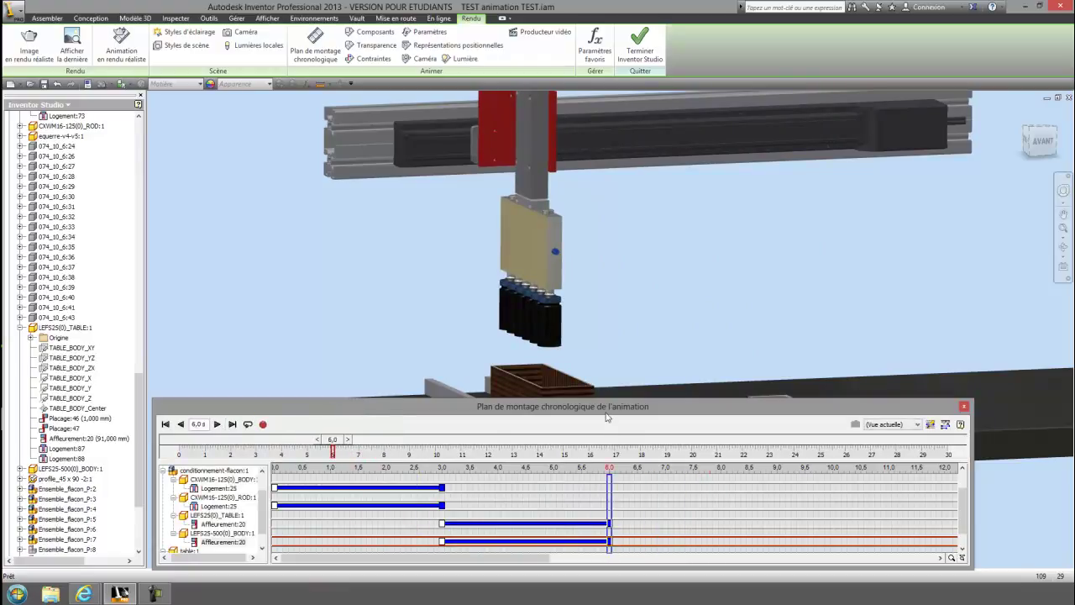
Step: Move and enlarge the animation timeline panel so every action row shows
{"action": "left_click_drag", "start_coordinate": [608, 417], "coordinate": [618, 323]}
{"action": "left_click_drag", "start_coordinate": [587, 475], "coordinate": [589, 559]}
{"action": "mouse_move", "coordinate": [606, 320]}
{"action": "left_mouse_down"}
{"action": "mouse_move", "coordinate": [611, 376]}
{"action": "mouse_move", "coordinate": [578, 313]}
{"action": "left_mouse_up"}
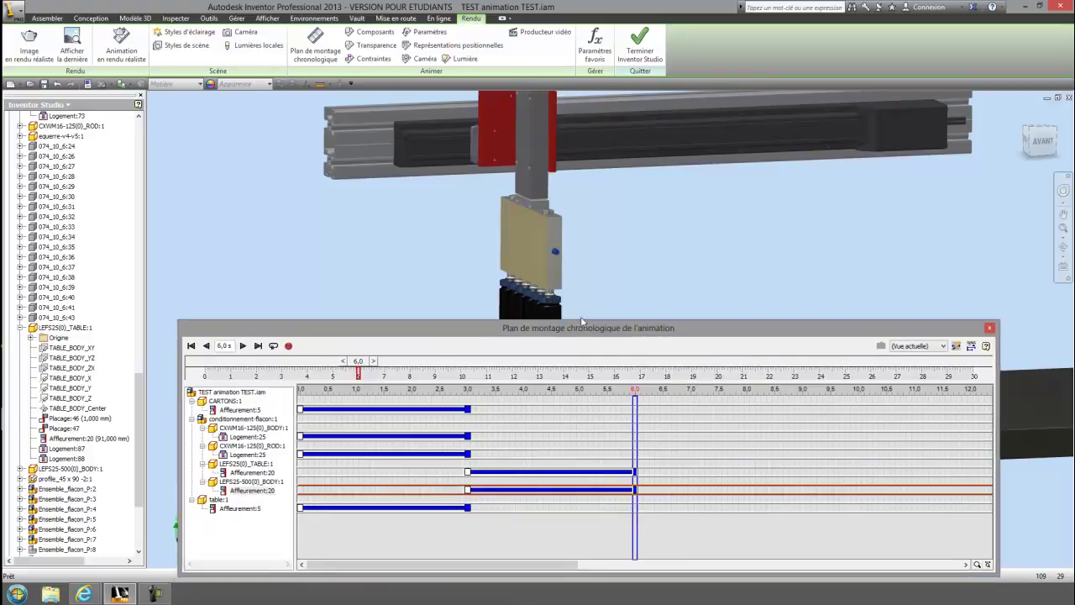
Step: Copy the cylinder's Logement:25 action, place the copy at 6.0–9.0 s, and open its settings
{"action": "left_click", "coordinate": [339, 418]}
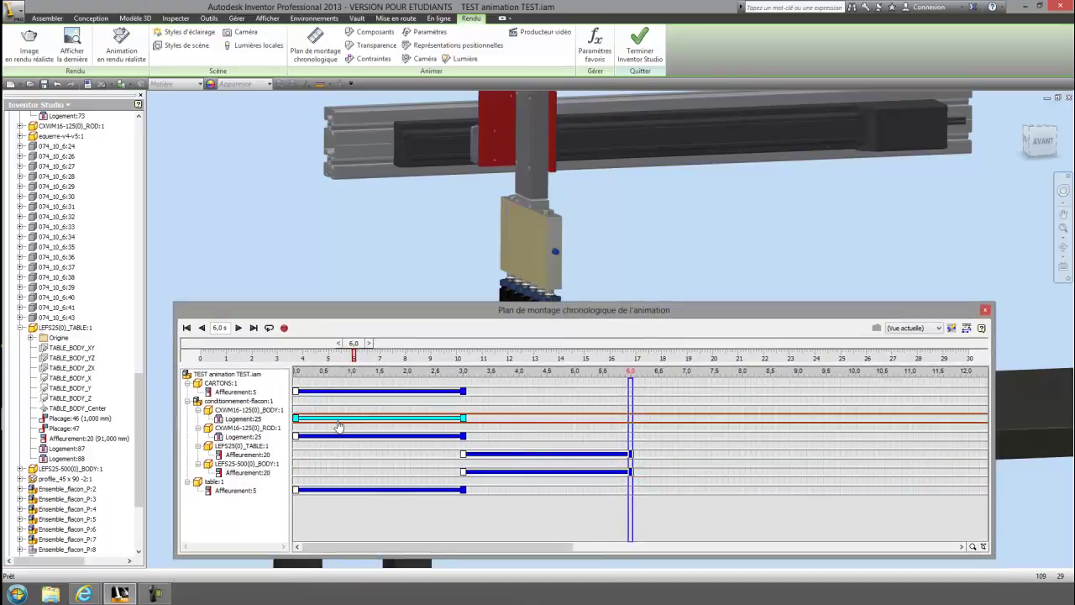
{"action": "right_click", "coordinate": [339, 424]}
{"action": "key", "text": "Escape"}
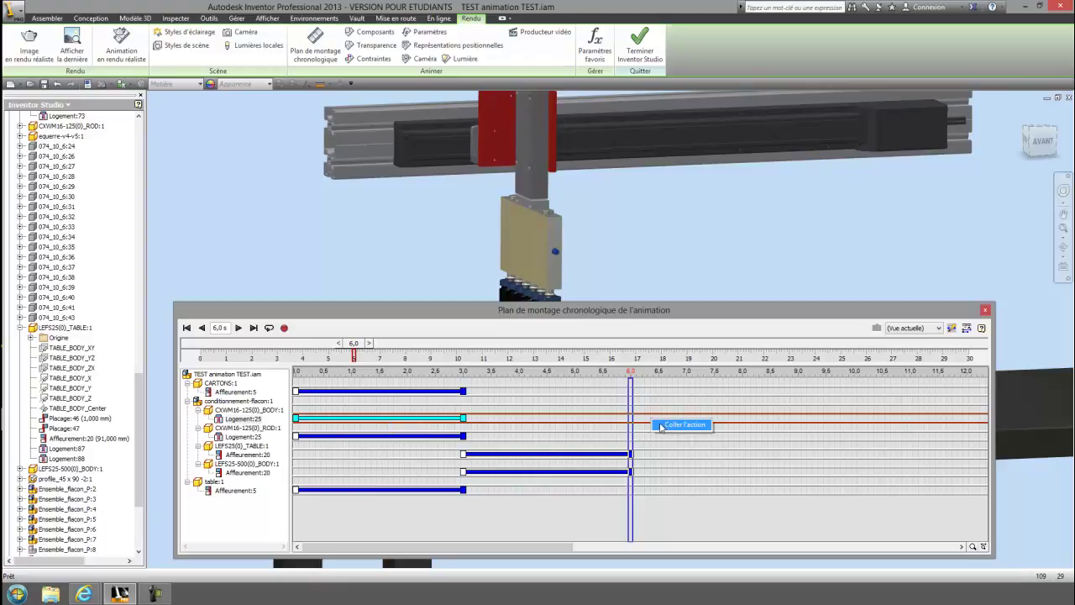
{"action": "key", "text": "ctrl+v"}
{"action": "left_click_drag", "start_coordinate": [555, 424], "coordinate": [718, 426]}
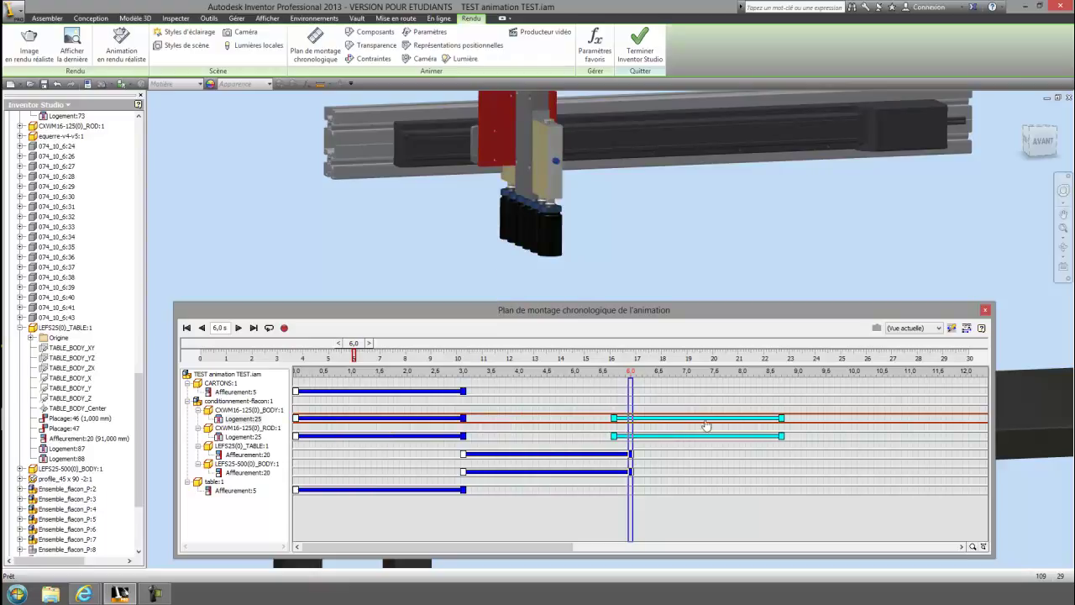
{"action": "double_click", "coordinate": [719, 422]}
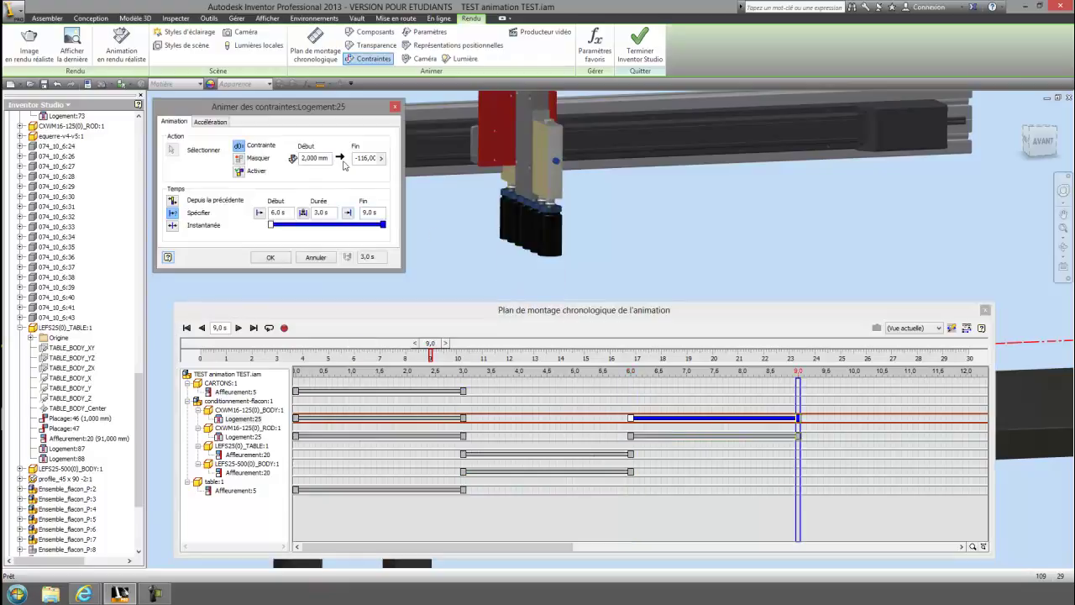
Step: Change the copied Logement:25 action's Fin value so it runs from 2 mm to 120 mm
{"action": "double_click", "coordinate": [366, 158]}
{"action": "type", "text": "12,000"}
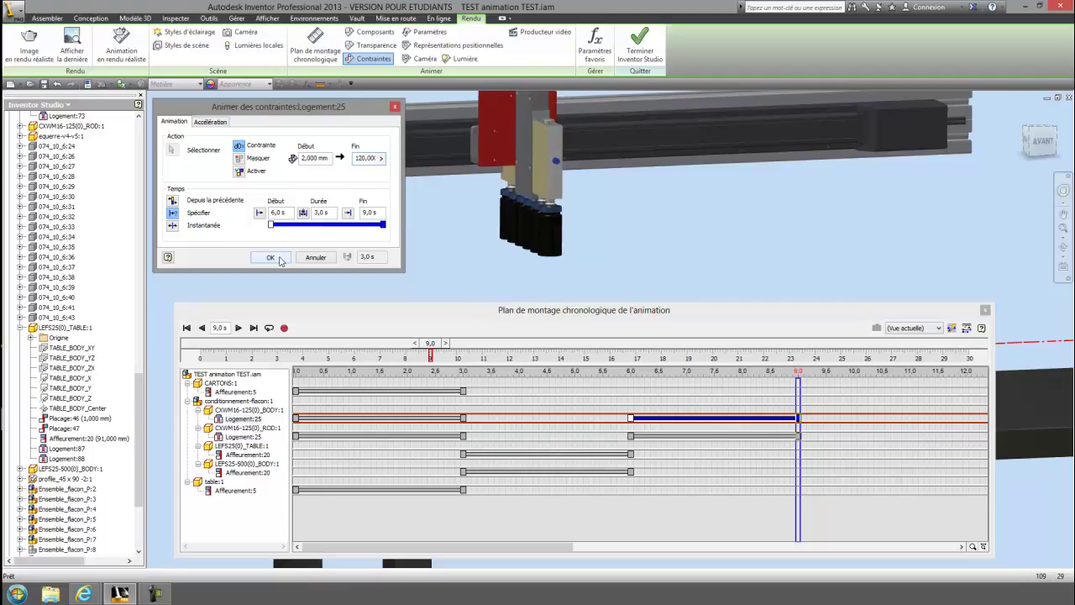
{"action": "left_click", "coordinate": [280, 258]}
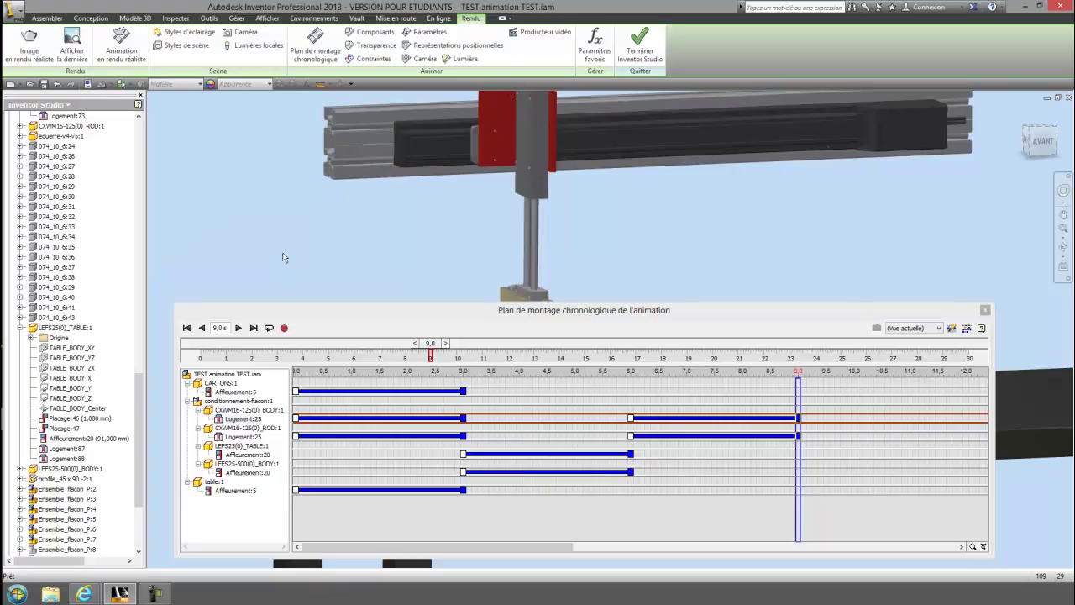
{"action": "left_click", "coordinate": [199, 329]}
{"action": "mouse_move", "coordinate": [278, 311]}
{"action": "left_mouse_down"}
{"action": "mouse_move", "coordinate": [257, 395]}
{"action": "mouse_move", "coordinate": [263, 432]}
{"action": "left_mouse_up"}
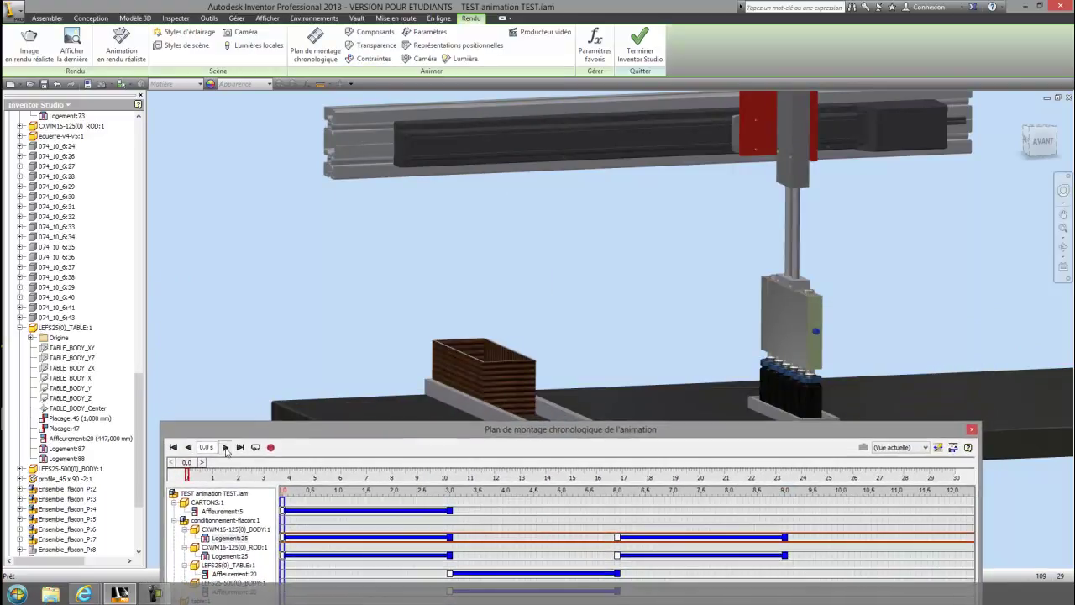
{"action": "left_click", "coordinate": [225, 448]}
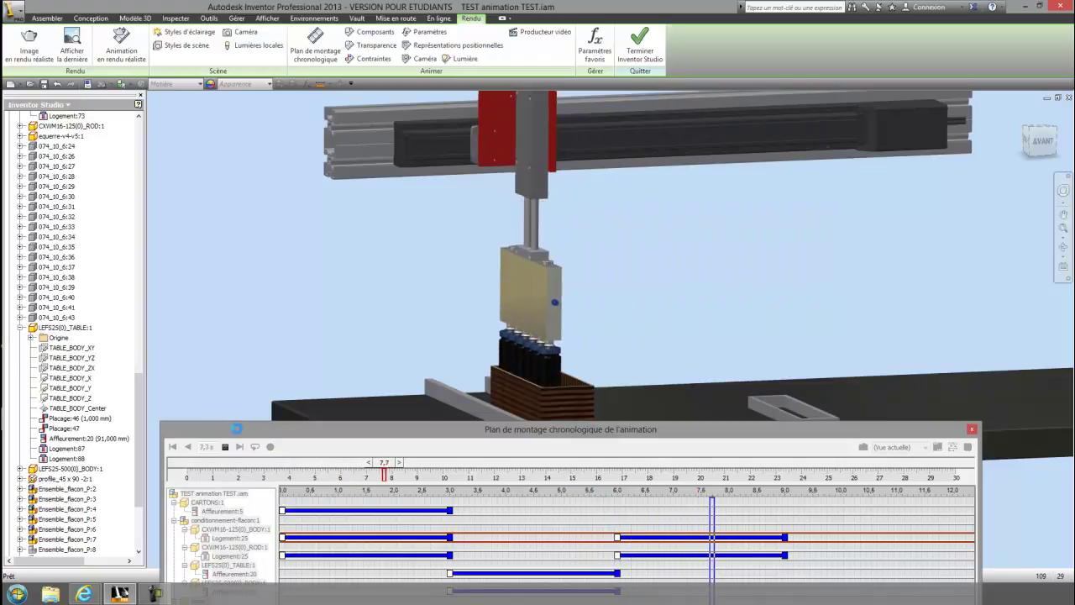
{"action": "left_click", "coordinate": [225, 447]}
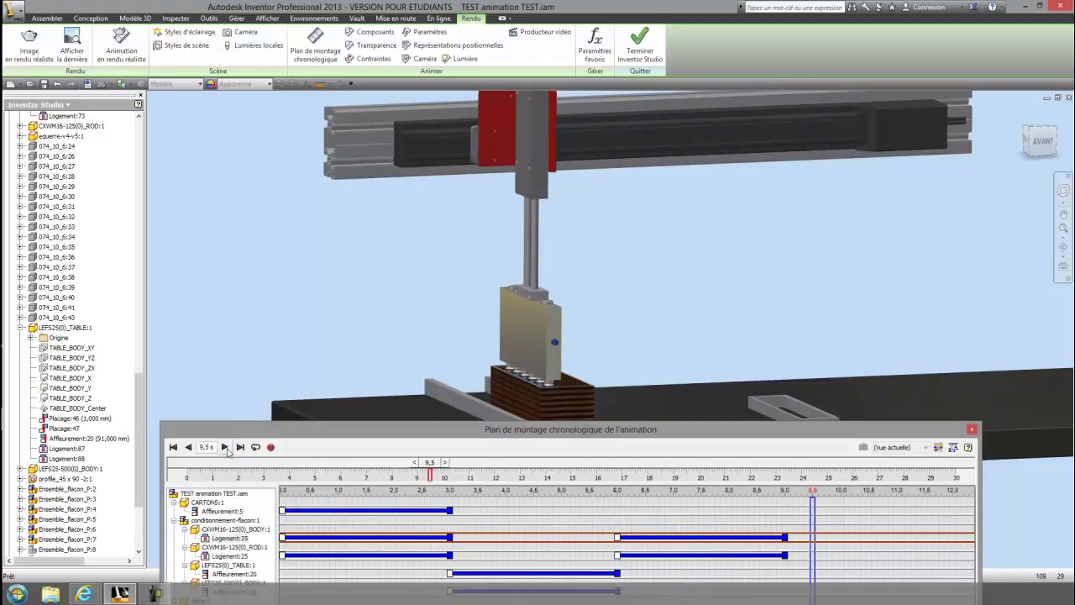
{"action": "left_click_drag", "start_coordinate": [813, 508], "coordinate": [783, 518]}
{"action": "left_click_drag", "start_coordinate": [730, 429], "coordinate": [770, 408]}
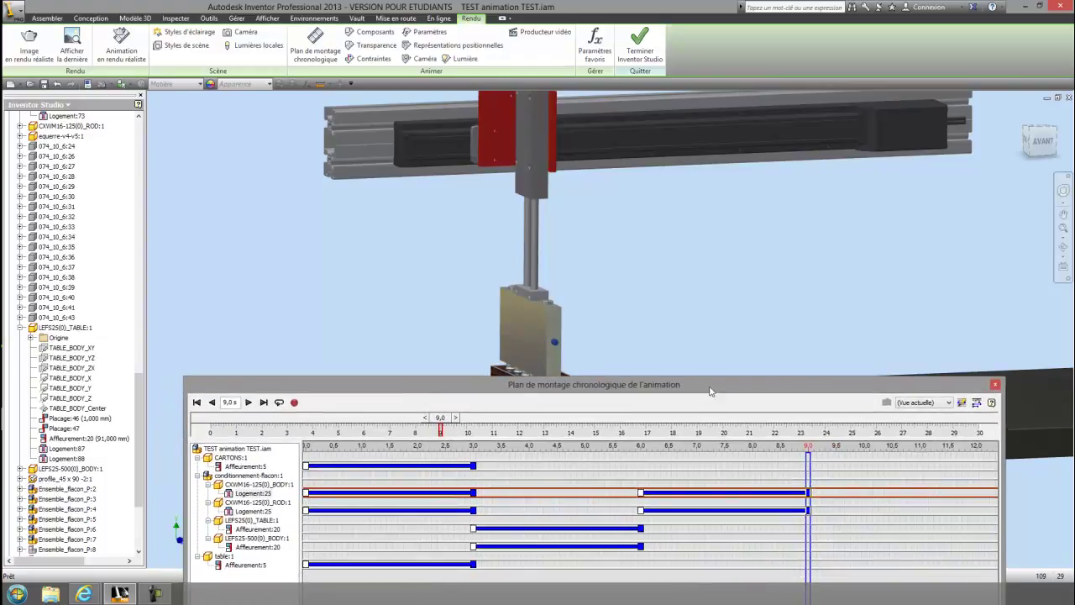
{"action": "scroll", "coordinate": [710, 314], "scroll_direction": "down", "scroll_amount": 3}
{"action": "middle_click_drag", "start_coordinate": [710, 314], "coordinate": [753, 170]}
{"action": "left_click_drag", "start_coordinate": [635, 414], "coordinate": [619, 274]}
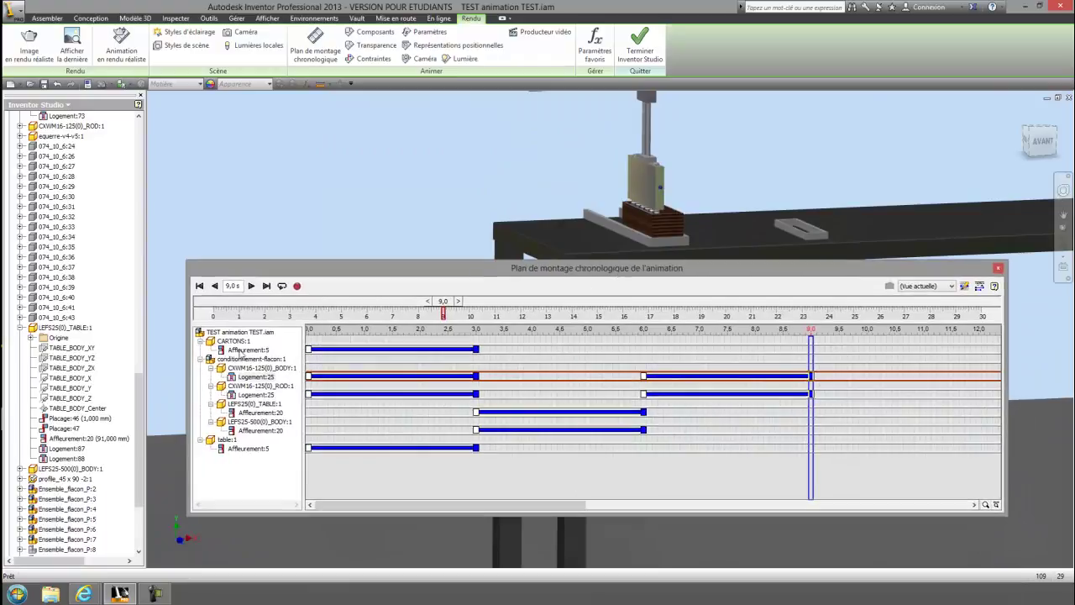
{"action": "left_click_drag", "start_coordinate": [326, 272], "coordinate": [294, 405]}
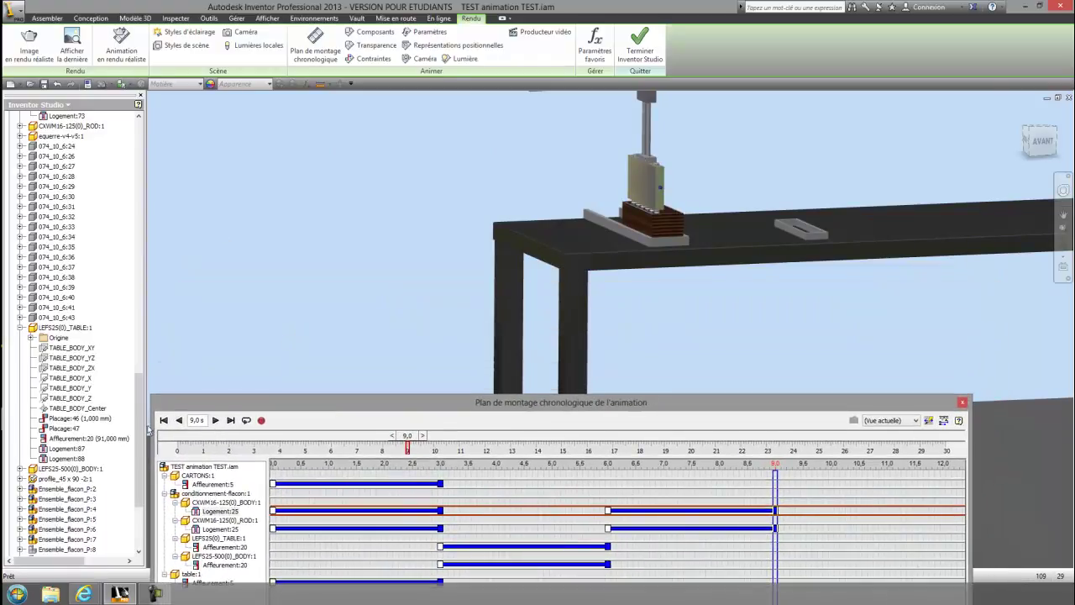
{"action": "scroll", "coordinate": [84, 410], "scroll_direction": "down", "scroll_amount": 2}
{"action": "scroll", "coordinate": [84, 410], "scroll_direction": "down", "scroll_amount": 1}
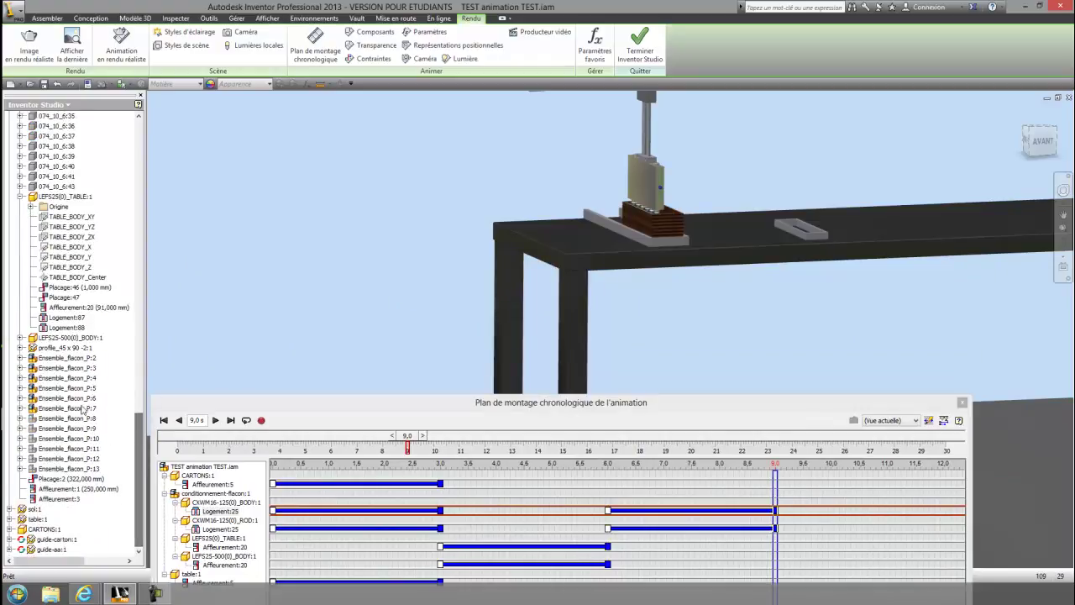
Step: Add an instantaneous 9 s Masquer action for Ensemble_flacon_P:2's Logement:91 constraint
{"action": "left_click", "coordinate": [20, 358]}
{"action": "left_click", "coordinate": [74, 409]}
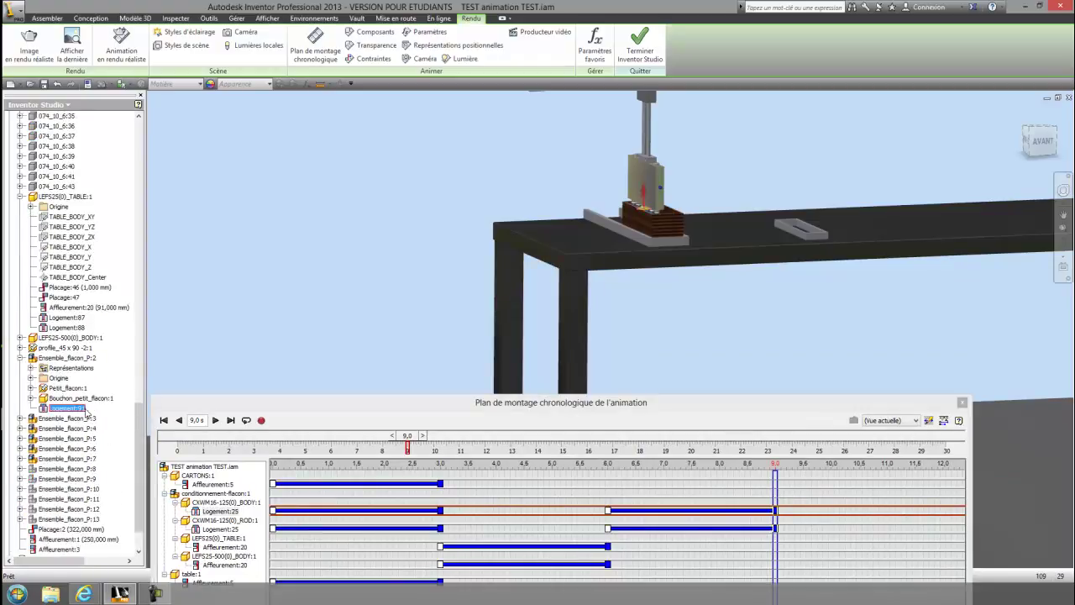
{"action": "left_click", "coordinate": [369, 64]}
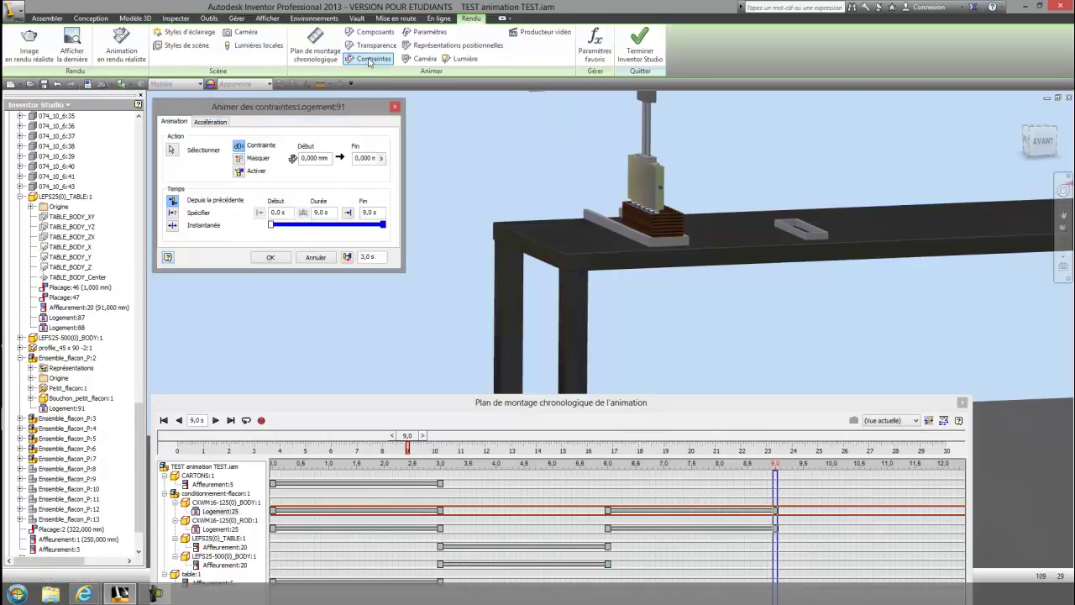
{"action": "left_click", "coordinate": [239, 159]}
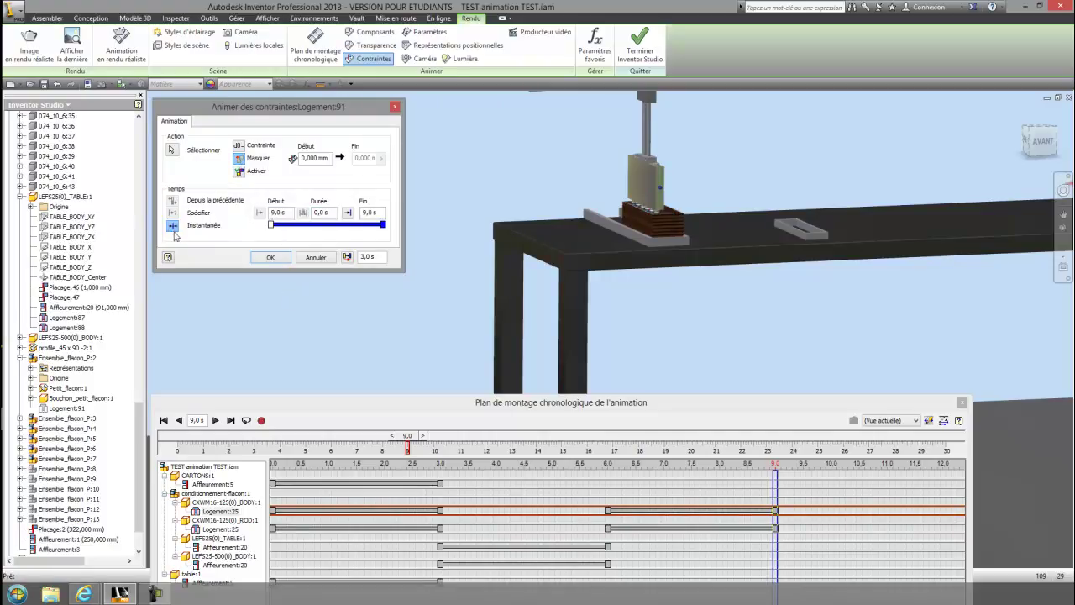
{"action": "left_click", "coordinate": [270, 258]}
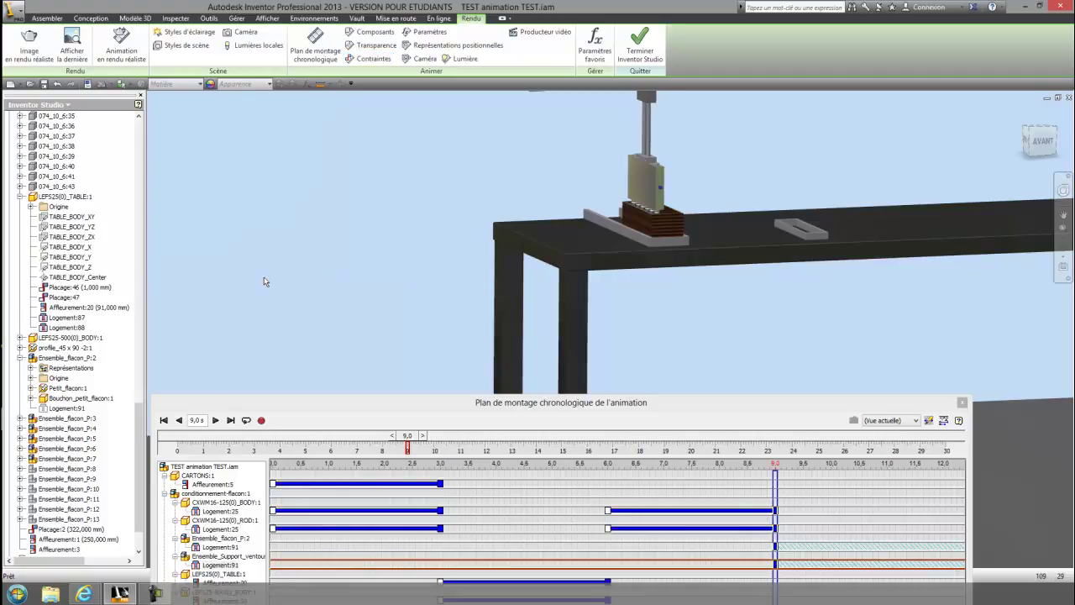
Step: Suppress Logement:89 (bottle P:3) and Logement:93 (bottle P:4) instantly at 9.0 s
{"action": "left_click", "coordinate": [21, 419]}
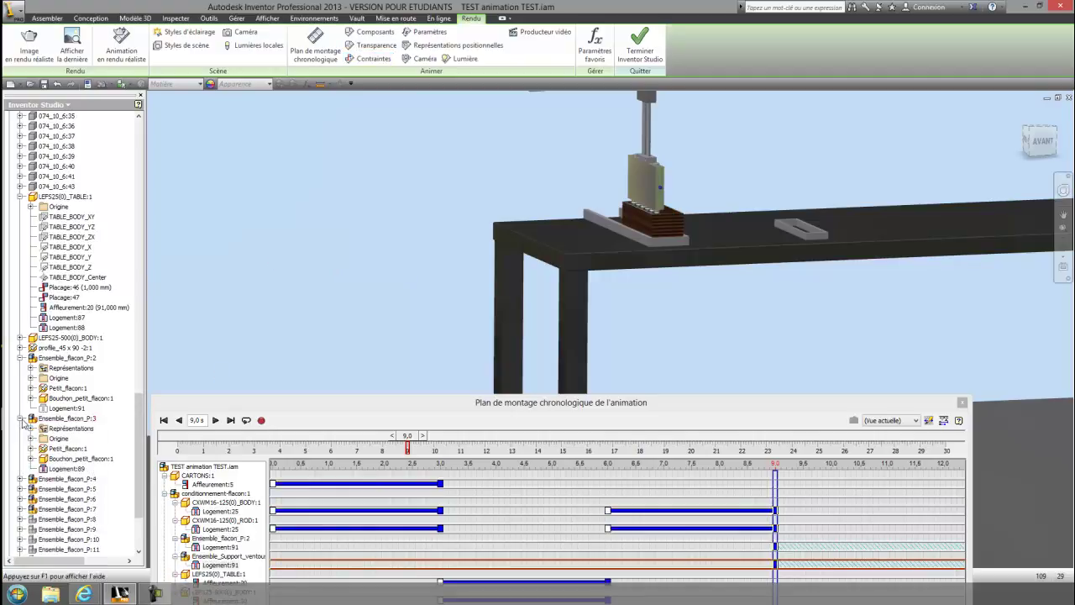
{"action": "left_click", "coordinate": [70, 470]}
{"action": "right_click", "coordinate": [72, 474]}
{"action": "left_click", "coordinate": [105, 489]}
{"action": "left_click", "coordinate": [240, 159]}
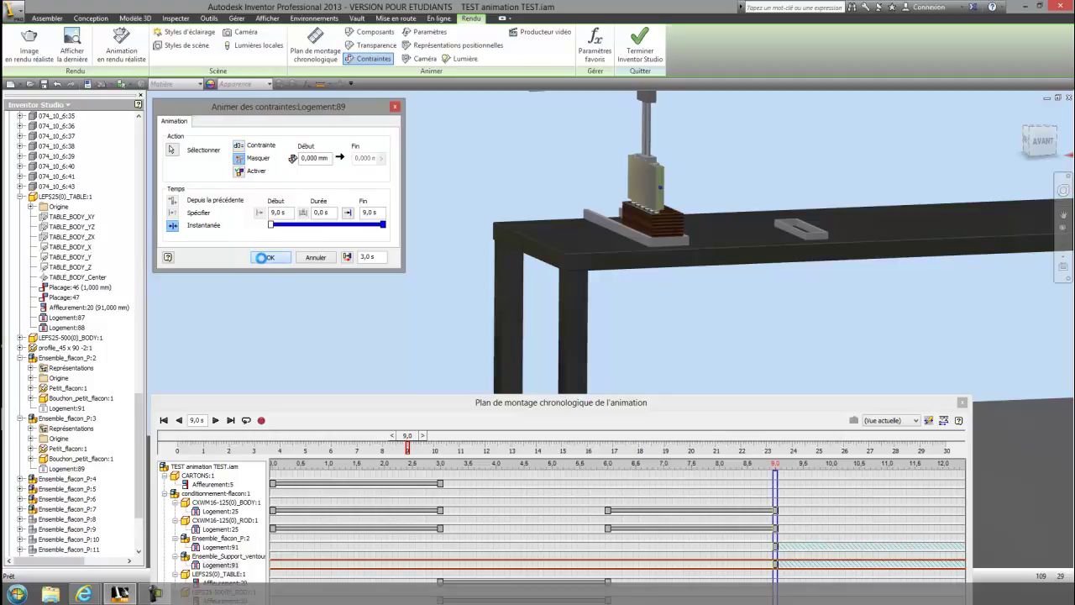
{"action": "left_click", "coordinate": [262, 257]}
{"action": "left_click", "coordinate": [20, 479]}
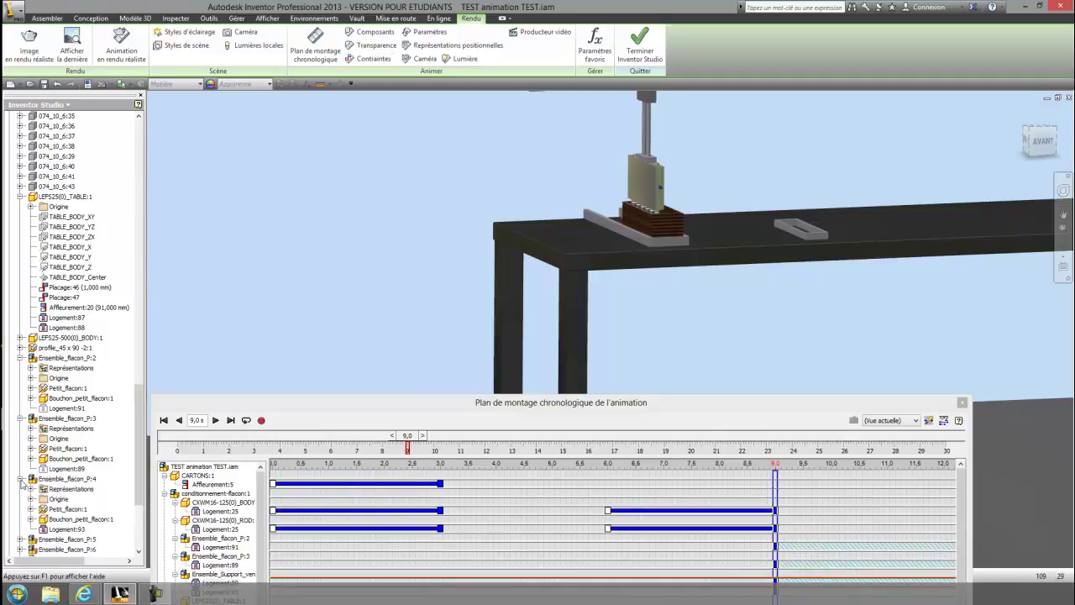
{"action": "left_click", "coordinate": [67, 529]}
{"action": "right_click", "coordinate": [70, 530]}
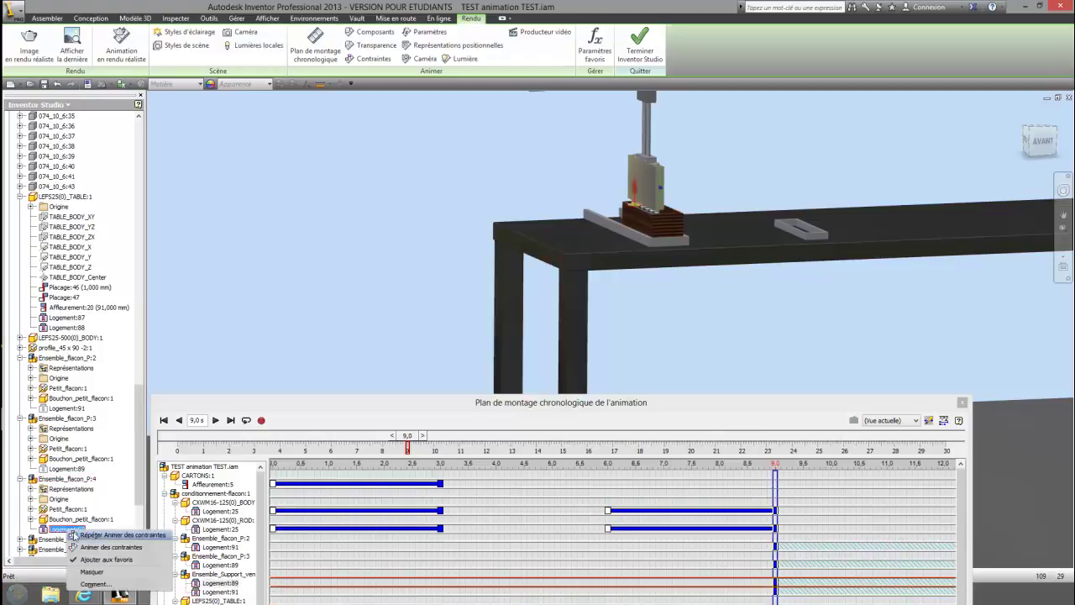
{"action": "left_click", "coordinate": [107, 547]}
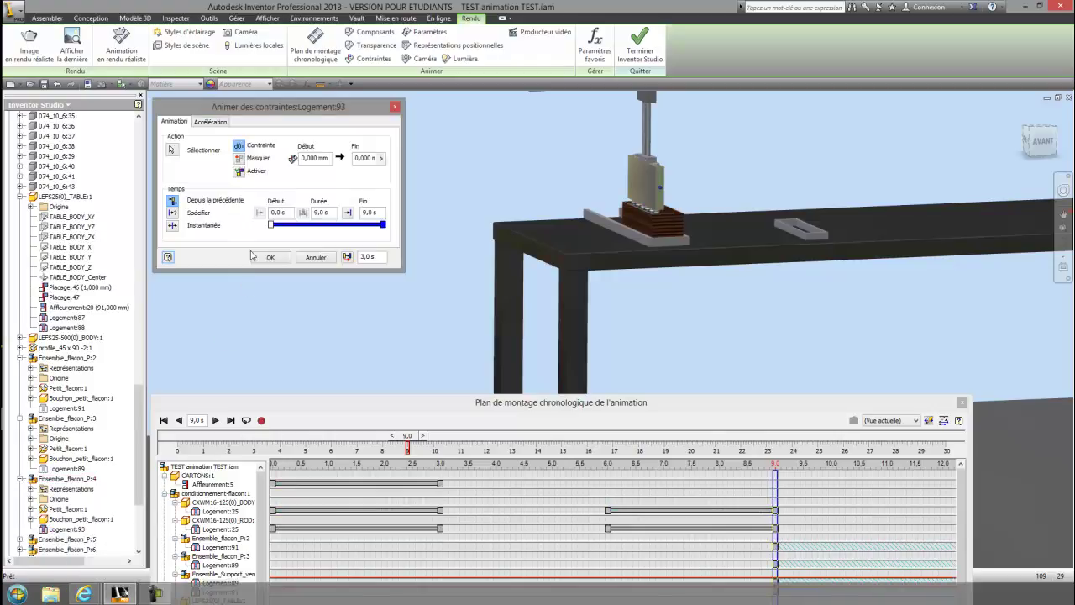
{"action": "left_click", "coordinate": [240, 159]}
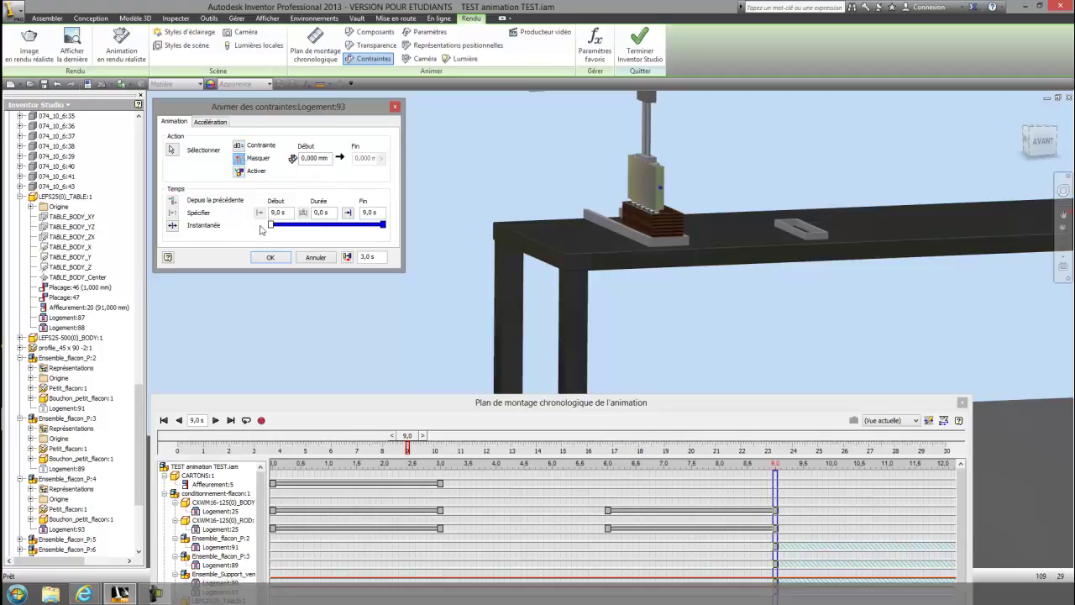
{"action": "left_click", "coordinate": [270, 258]}
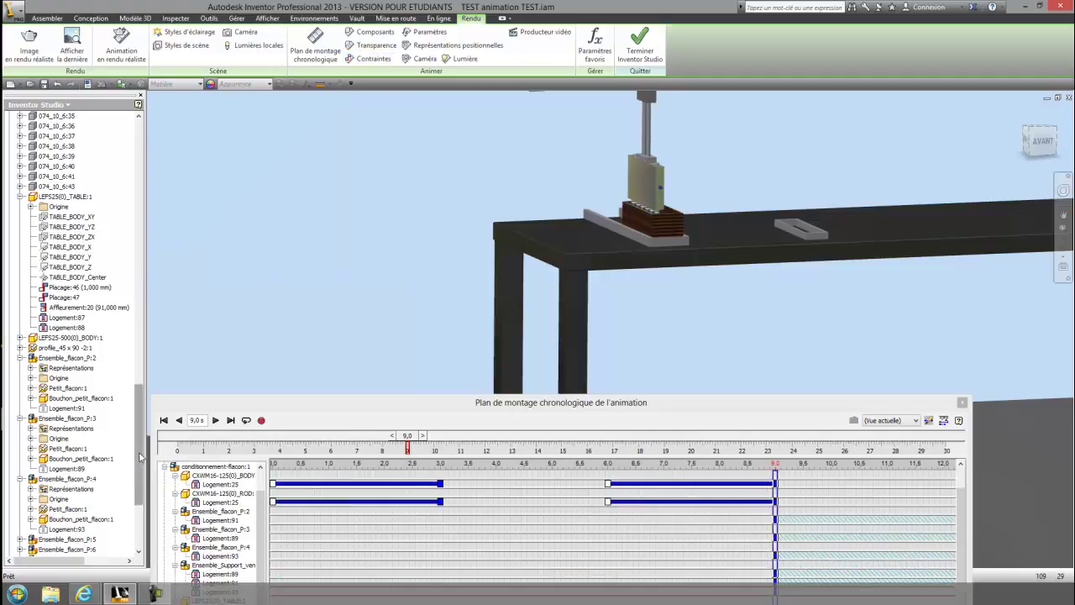
Step: Suppress Logement:92 (bottle P:5) and Logement:90 (bottle P:6) instantly at 9.0 s
{"action": "scroll", "coordinate": [50, 378], "scroll_direction": "down", "scroll_amount": 5}
{"action": "left_click", "coordinate": [32, 388]}
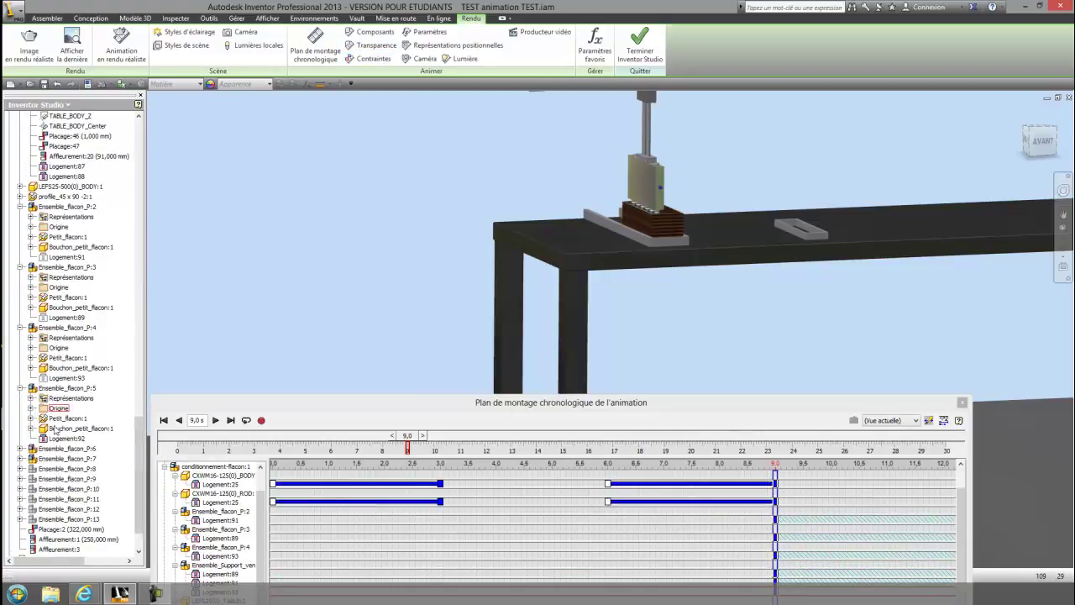
{"action": "right_click", "coordinate": [58, 439]}
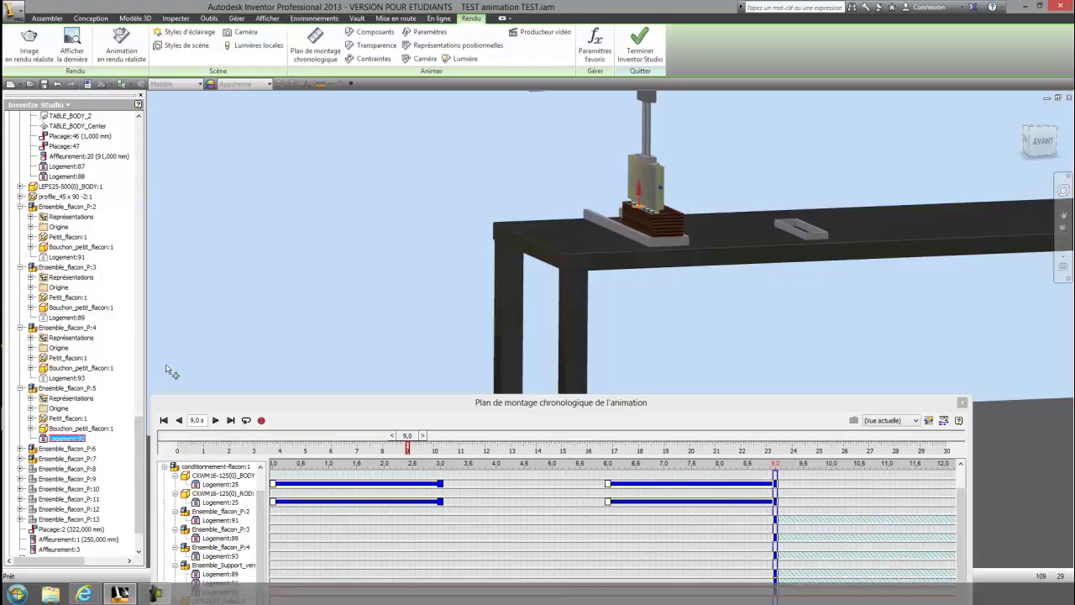
{"action": "left_click", "coordinate": [96, 454]}
{"action": "left_click", "coordinate": [239, 158]}
{"action": "left_click", "coordinate": [173, 225]}
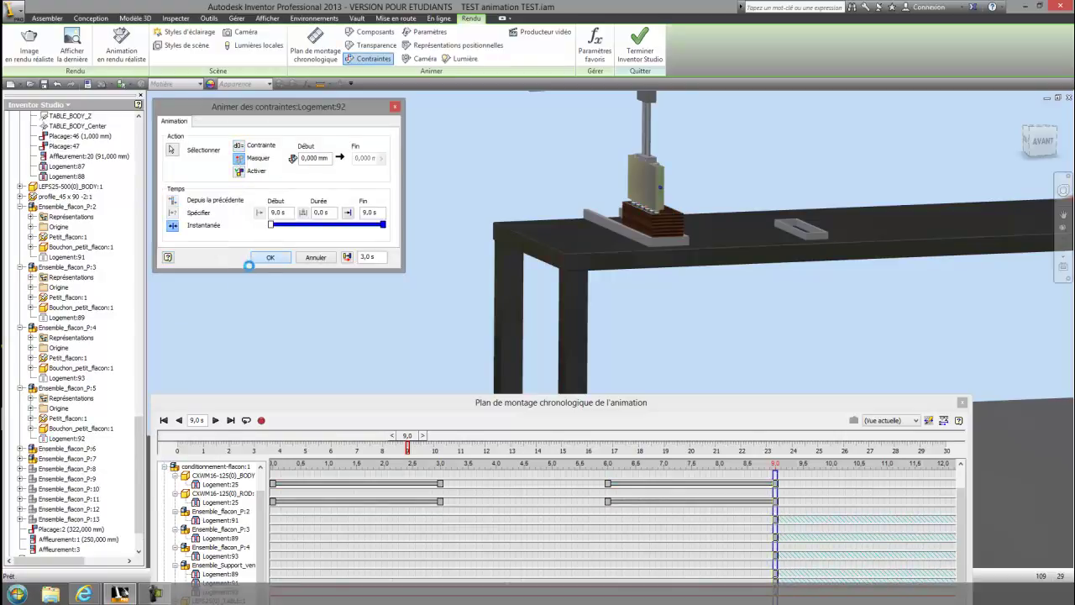
{"action": "left_click", "coordinate": [22, 450]}
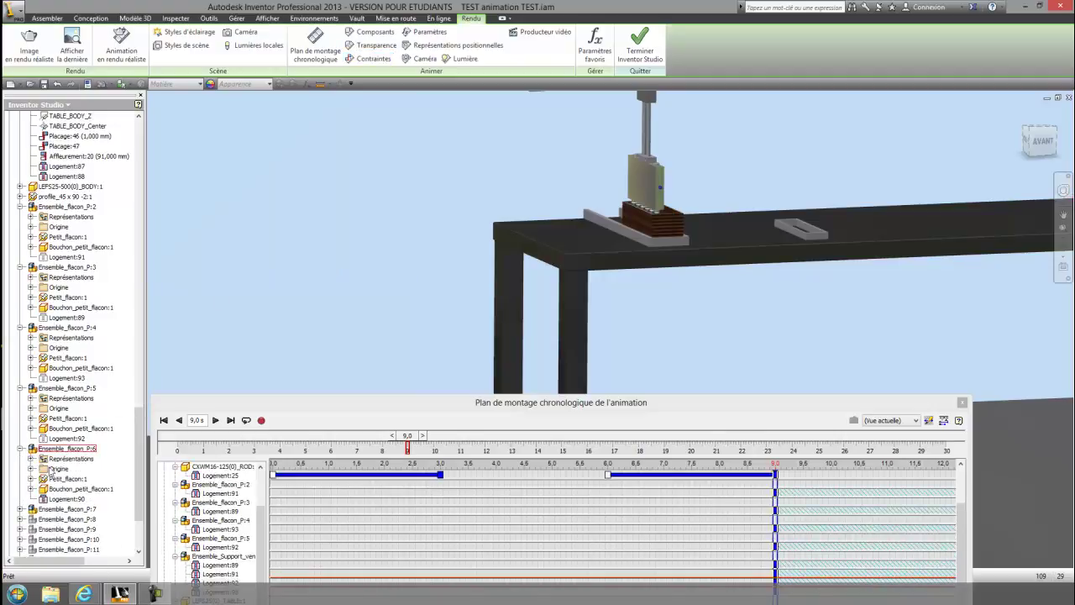
{"action": "right_click", "coordinate": [69, 499]}
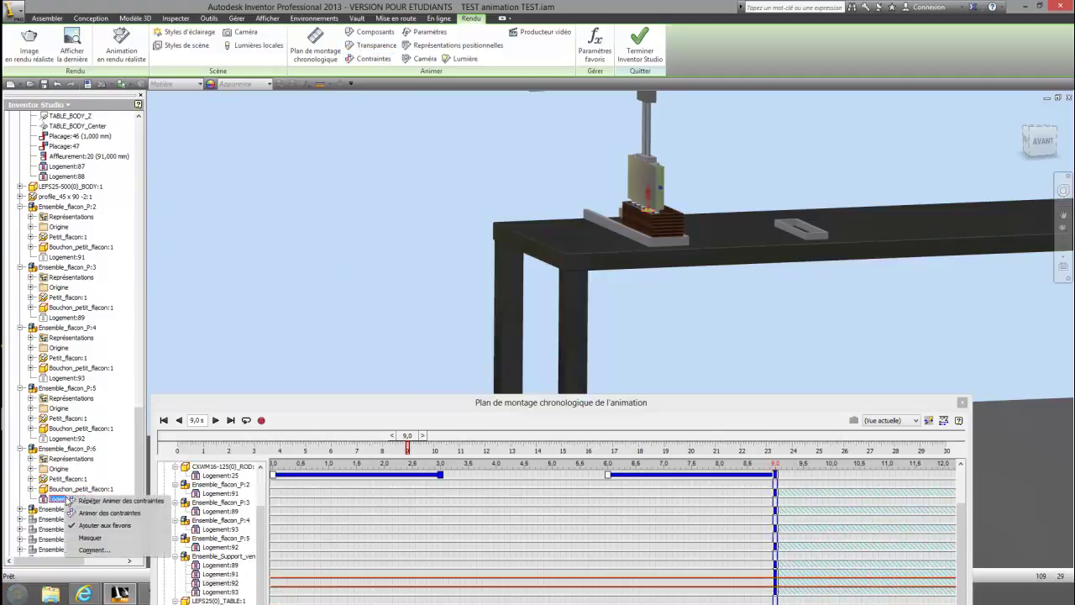
{"action": "left_click", "coordinate": [101, 509]}
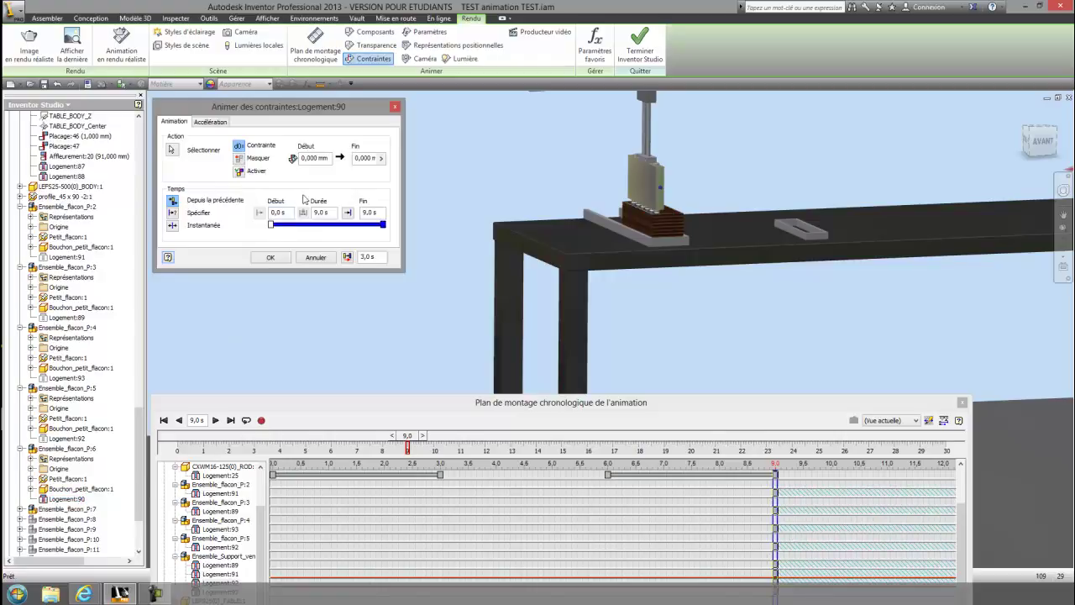
{"action": "left_click", "coordinate": [240, 160]}
{"action": "left_click", "coordinate": [269, 257]}
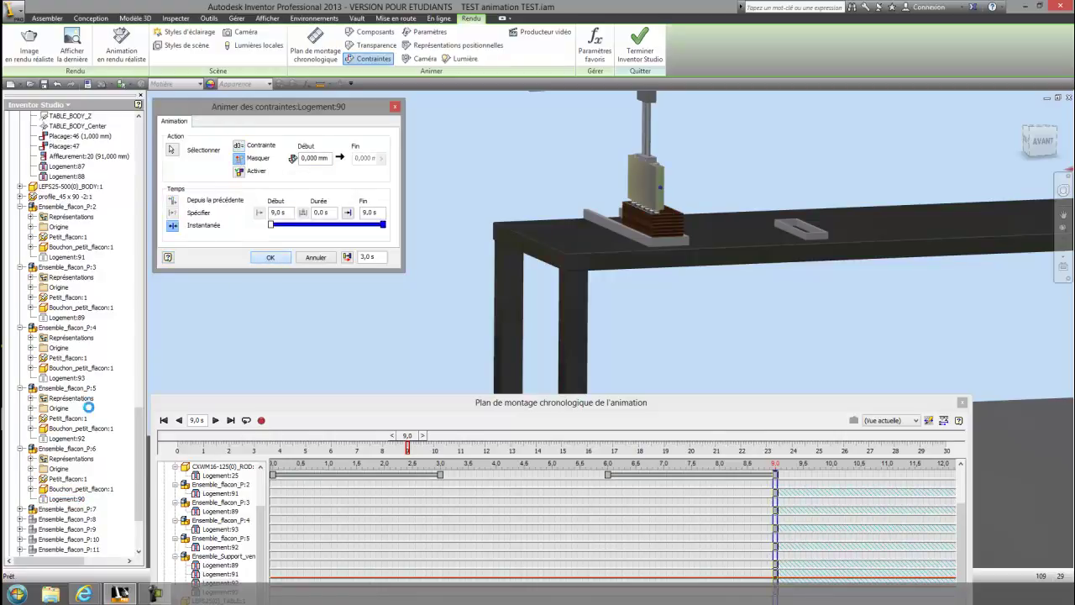
Step: Set bottle P:7's Logement:94 constraint to be suppressed instantly at 9.0 s
{"action": "left_click", "coordinate": [21, 510]}
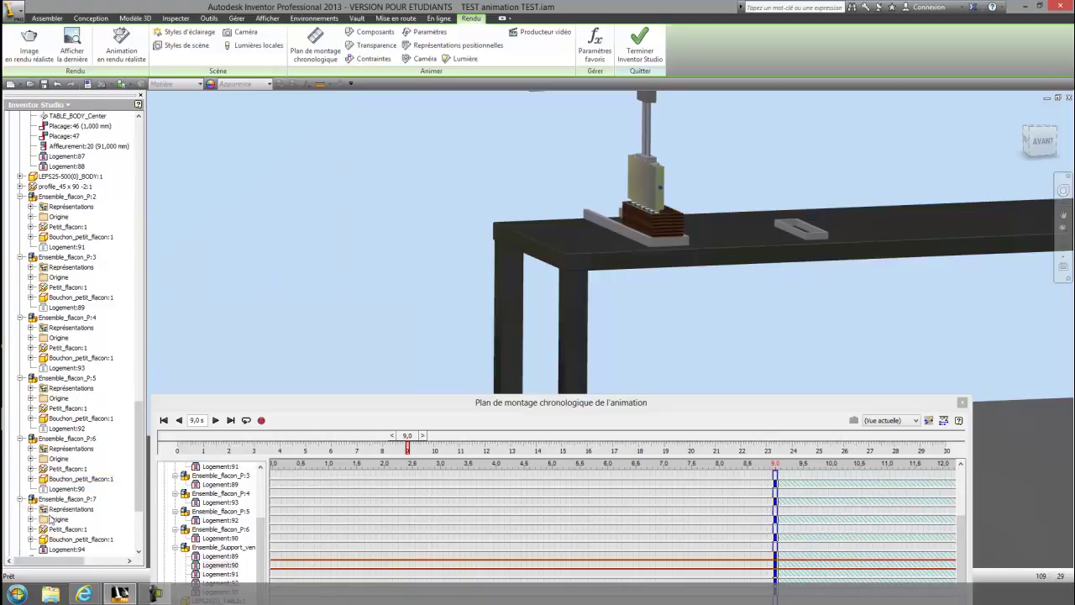
{"action": "right_click", "coordinate": [68, 550]}
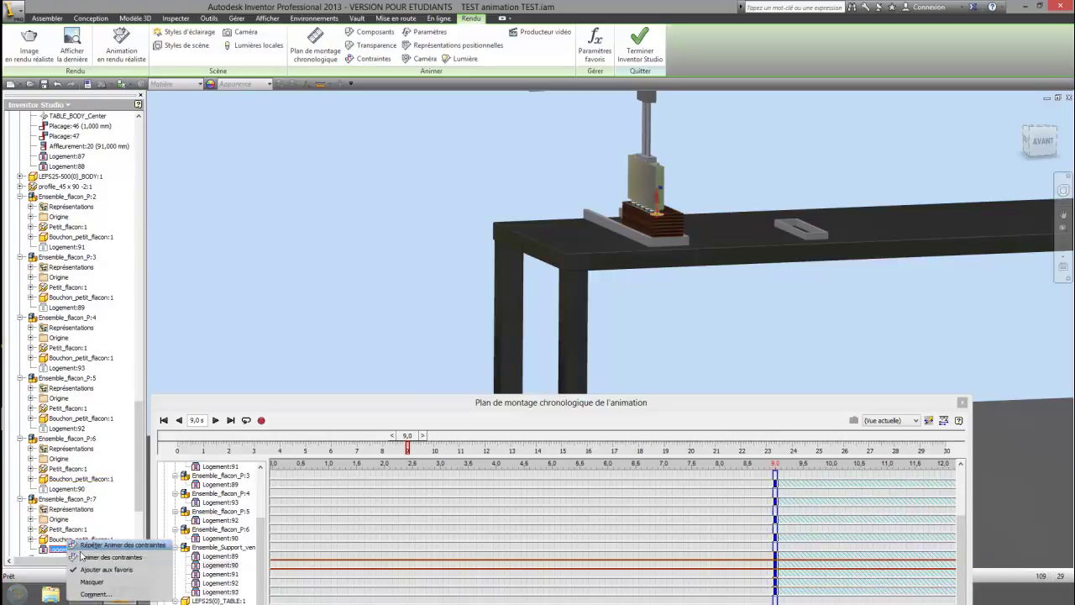
{"action": "left_click", "coordinate": [96, 558]}
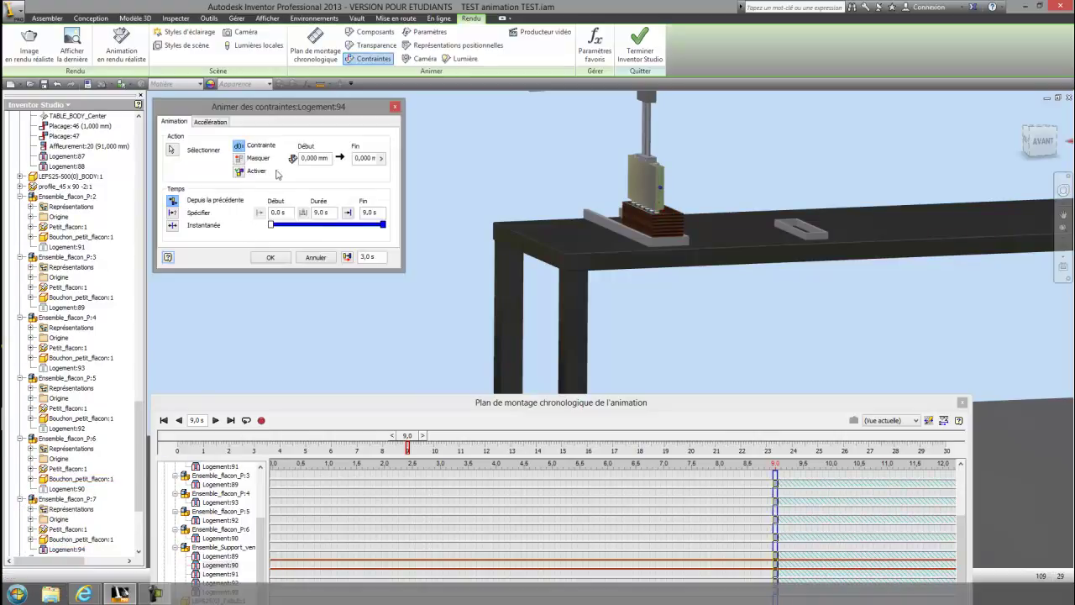
{"action": "left_click", "coordinate": [242, 160]}
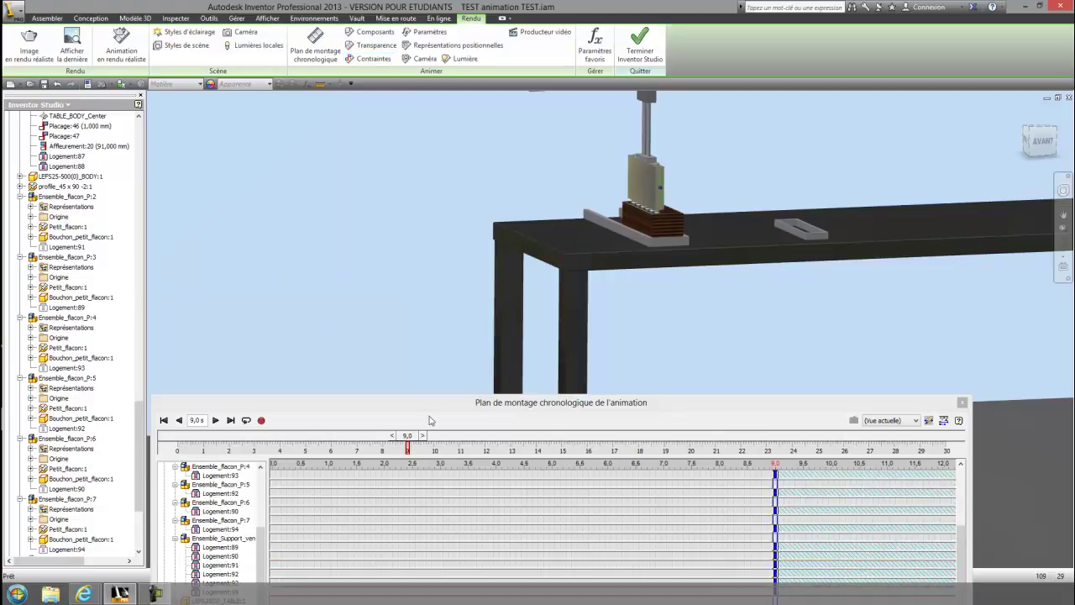
Step: Resize, widen and lower the Plan de montage chronologique window, and pan to the gantry beam
{"action": "left_click_drag", "start_coordinate": [434, 408], "coordinate": [409, 228]}
{"action": "left_click_drag", "start_coordinate": [588, 473], "coordinate": [586, 552]}
{"action": "left_click_drag", "start_coordinate": [947, 387], "coordinate": [1048, 386]}
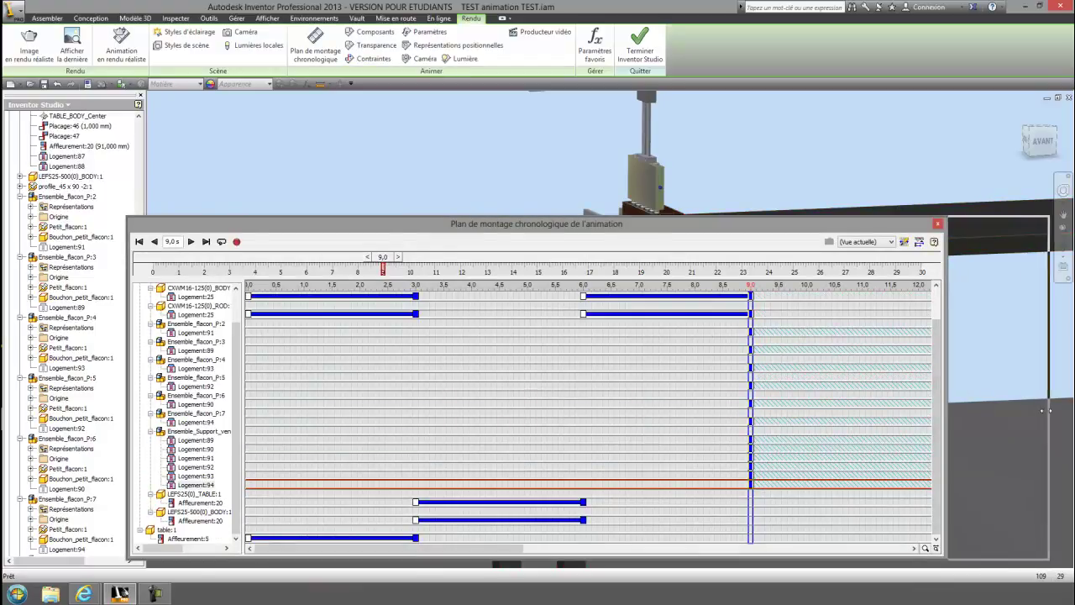
{"action": "left_click_drag", "start_coordinate": [768, 233], "coordinate": [790, 345]}
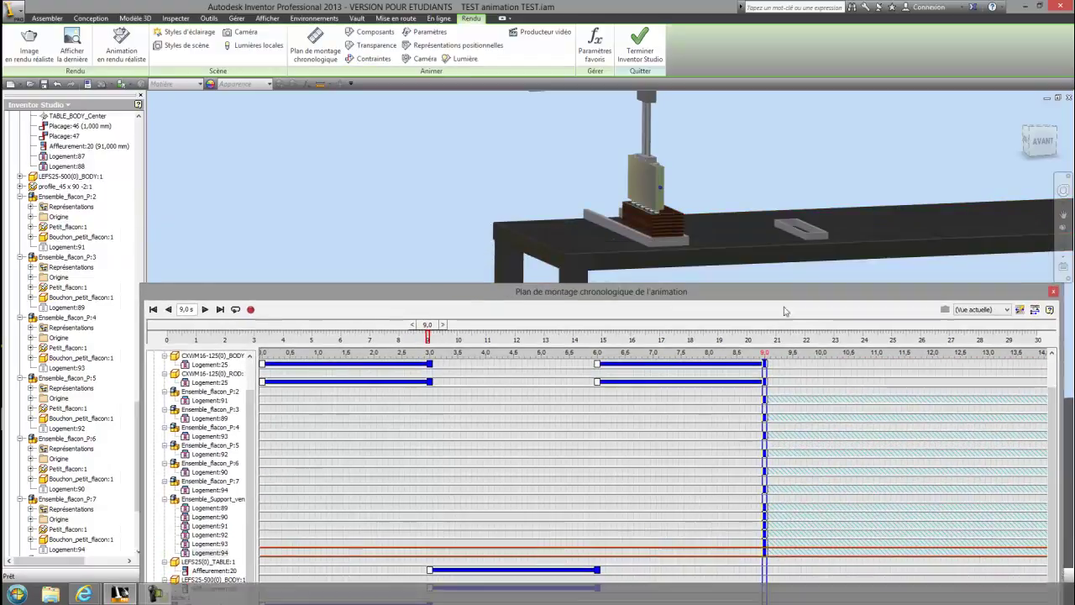
{"action": "mouse_move", "coordinate": [740, 336]}
{"action": "left_mouse_down"}
{"action": "mouse_move", "coordinate": [750, 401]}
{"action": "mouse_move", "coordinate": [738, 377]}
{"action": "mouse_move", "coordinate": [726, 449]}
{"action": "left_mouse_up"}
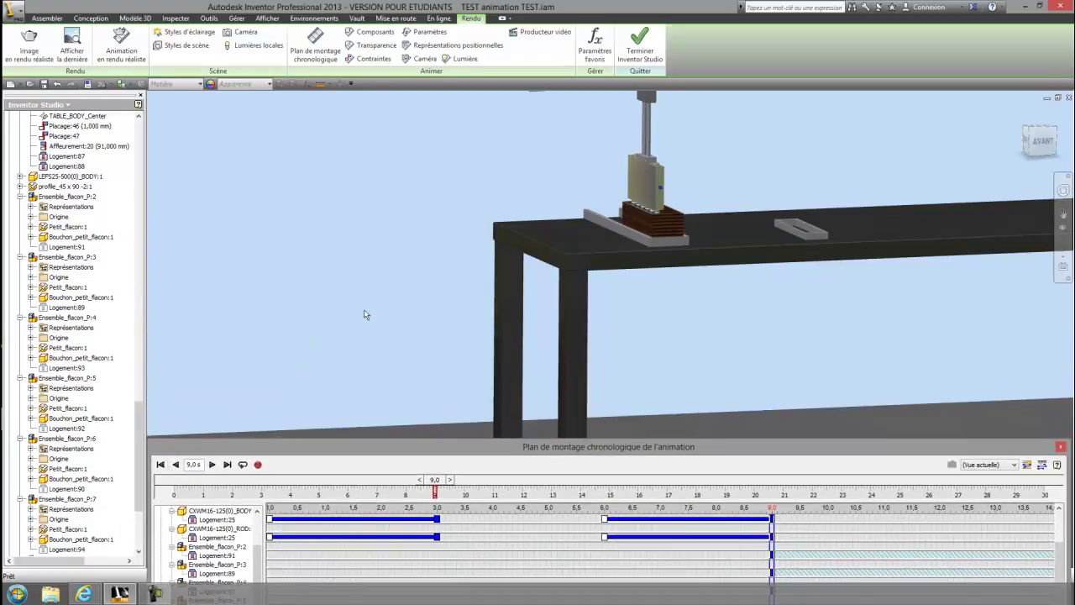
{"action": "middle_click_drag", "start_coordinate": [357, 322], "coordinate": [312, 377]}
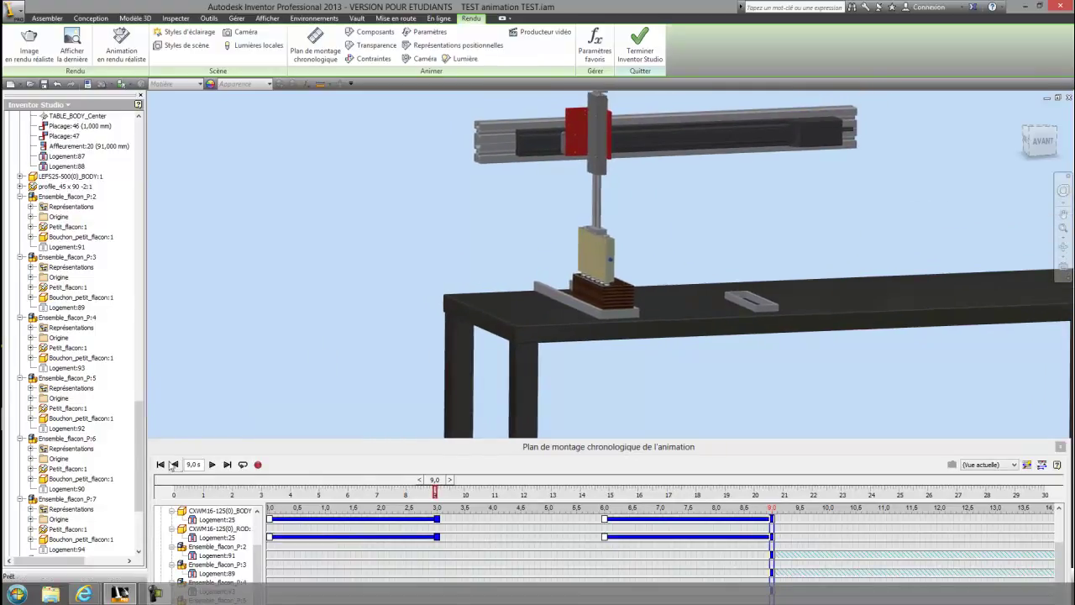
Step: Play the animation from 0 to 12.9 s and float the timeline as a larger window
{"action": "left_click", "coordinate": [160, 465]}
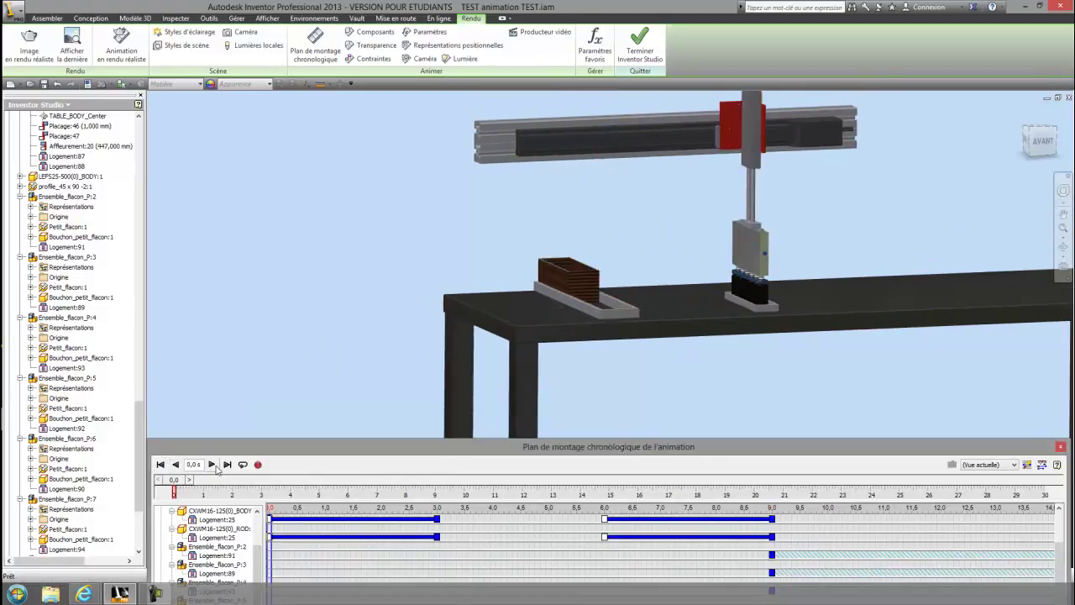
{"action": "left_click", "coordinate": [212, 465]}
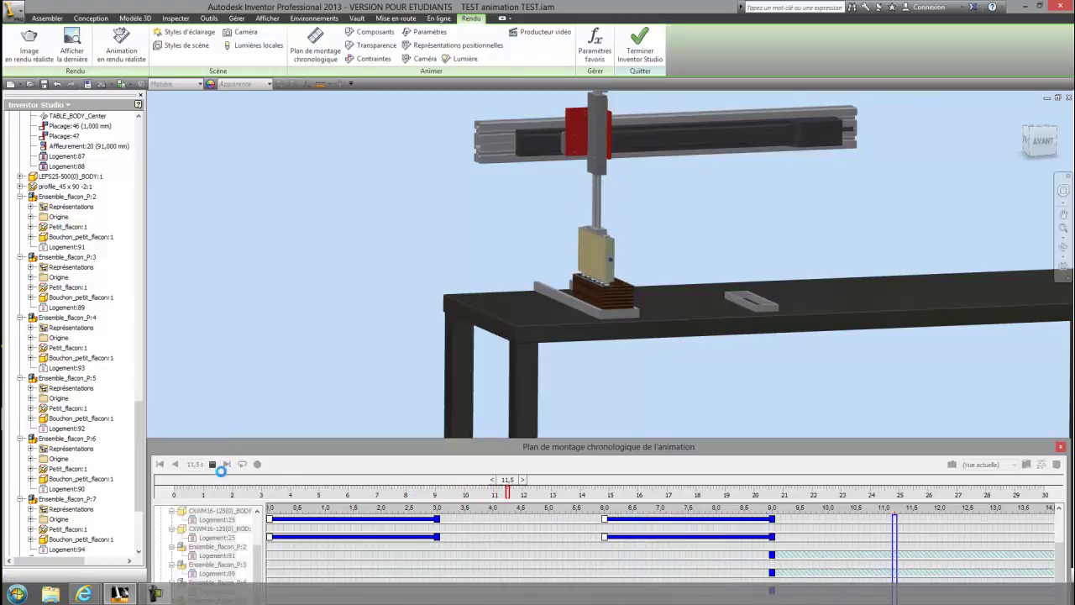
{"action": "left_click", "coordinate": [213, 464]}
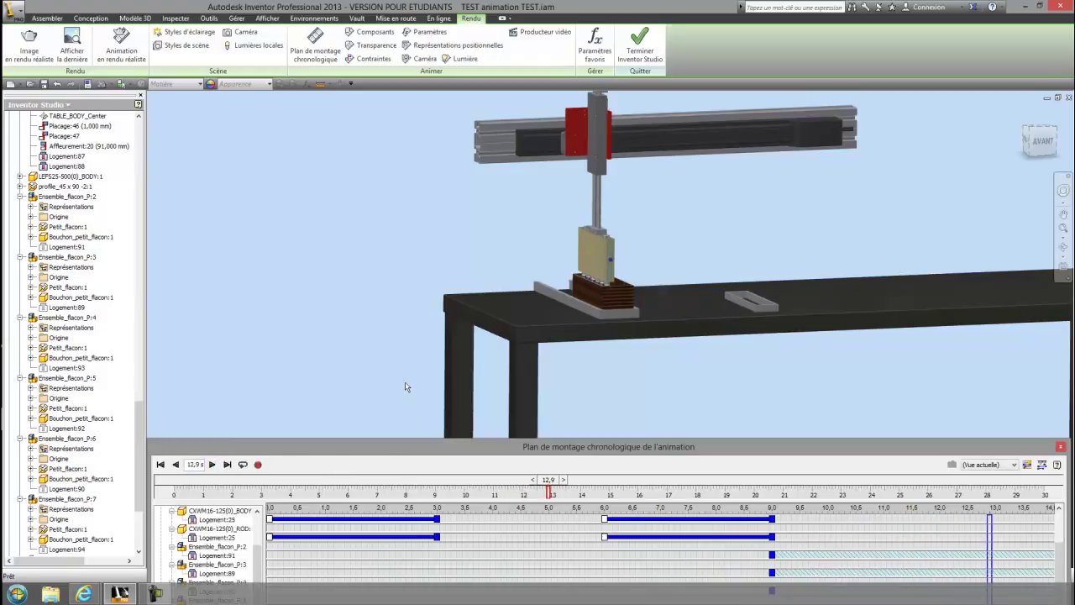
{"action": "scroll", "coordinate": [405, 419], "scroll_direction": "down", "scroll_amount": 2}
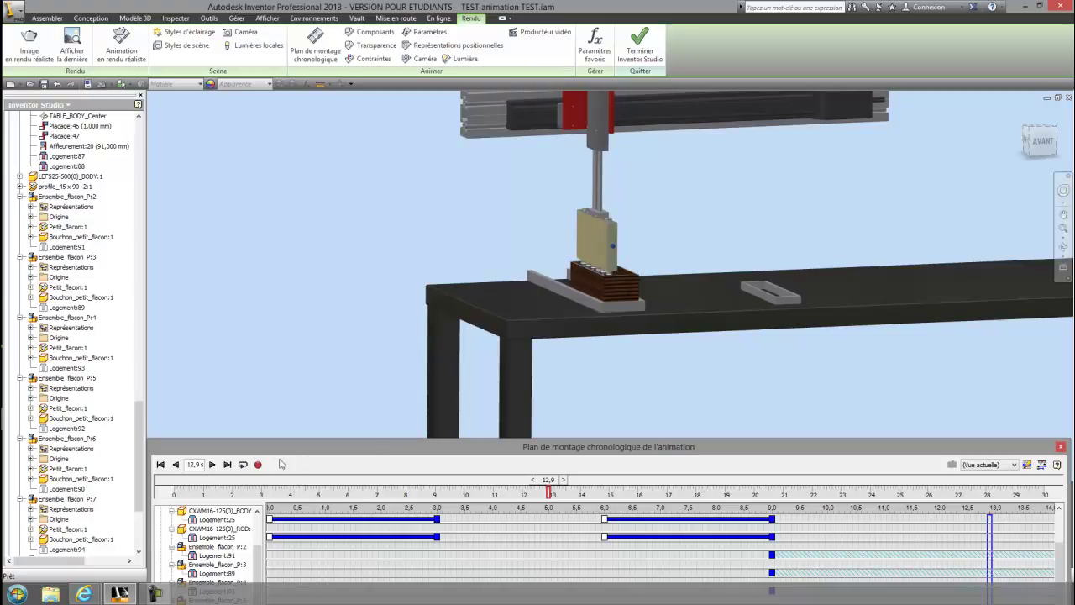
{"action": "double_click", "coordinate": [290, 454]}
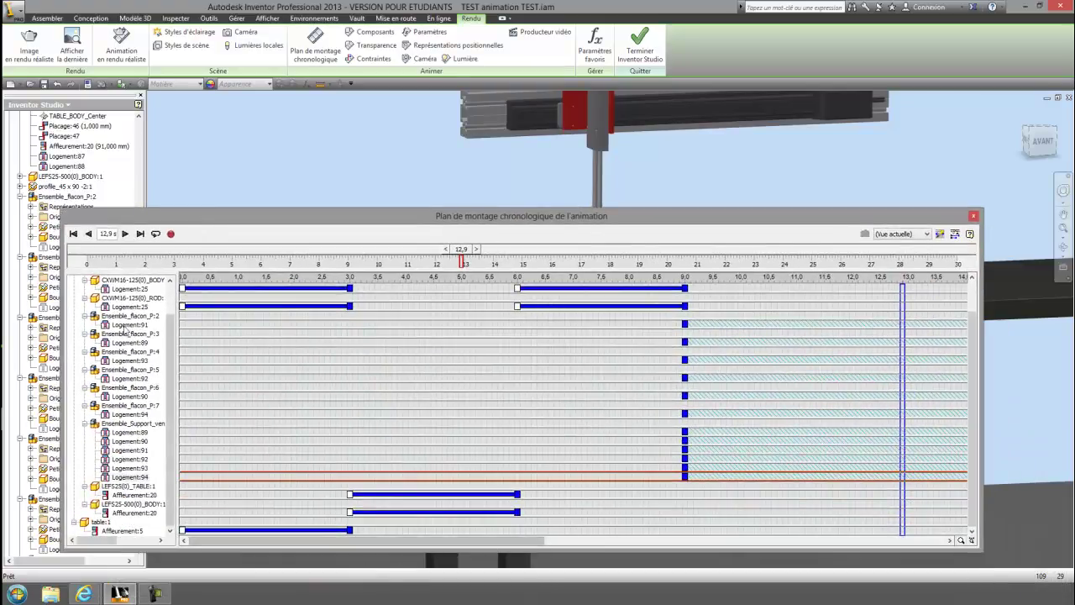
Step: Copy the cylinder's first Logement:25 extension action on the timeline
{"action": "scroll", "coordinate": [166, 356], "scroll_direction": "up", "scroll_amount": 2}
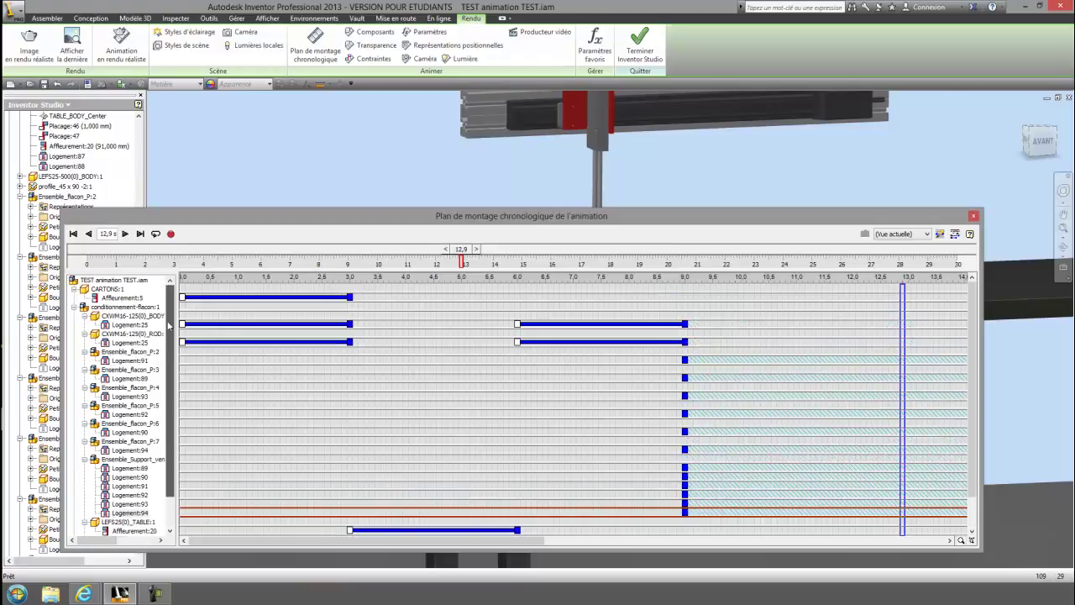
{"action": "left_click", "coordinate": [123, 317]}
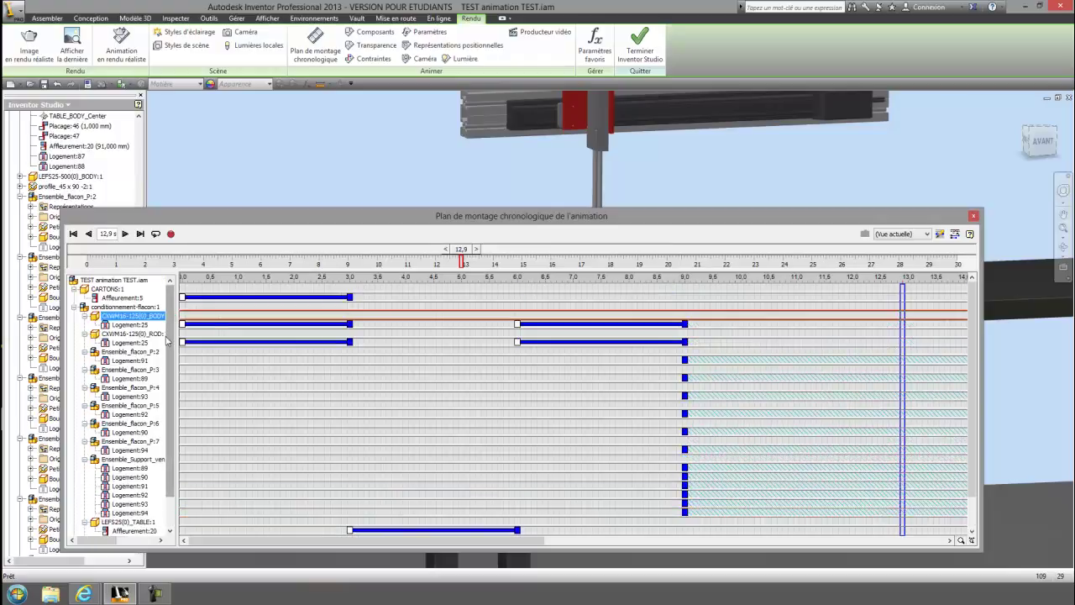
{"action": "left_click", "coordinate": [130, 325]}
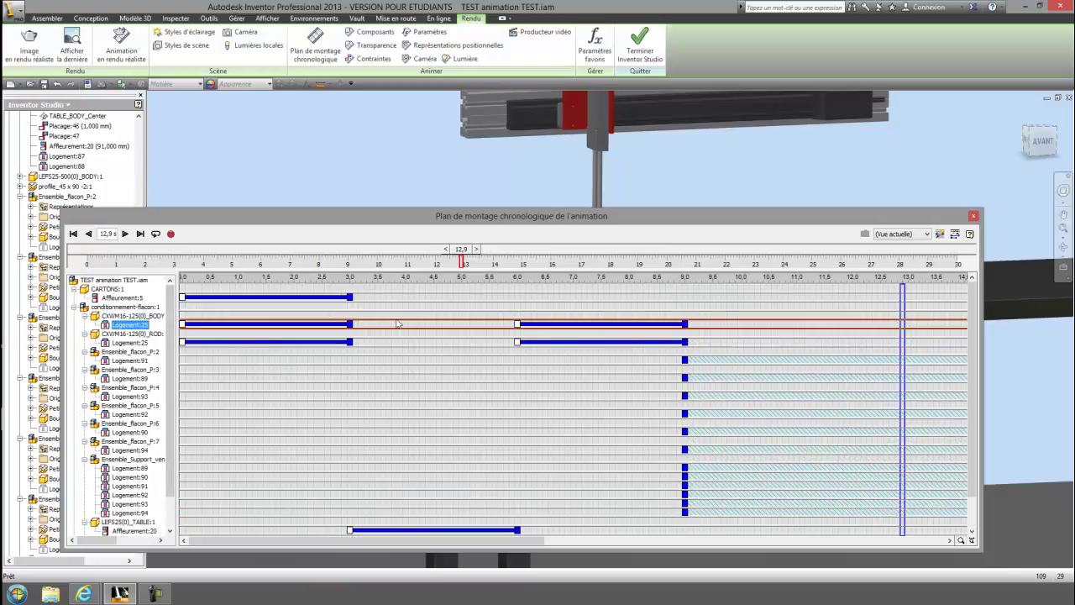
{"action": "left_click", "coordinate": [293, 327]}
{"action": "right_click", "coordinate": [293, 328]}
{"action": "left_click", "coordinate": [320, 331]}
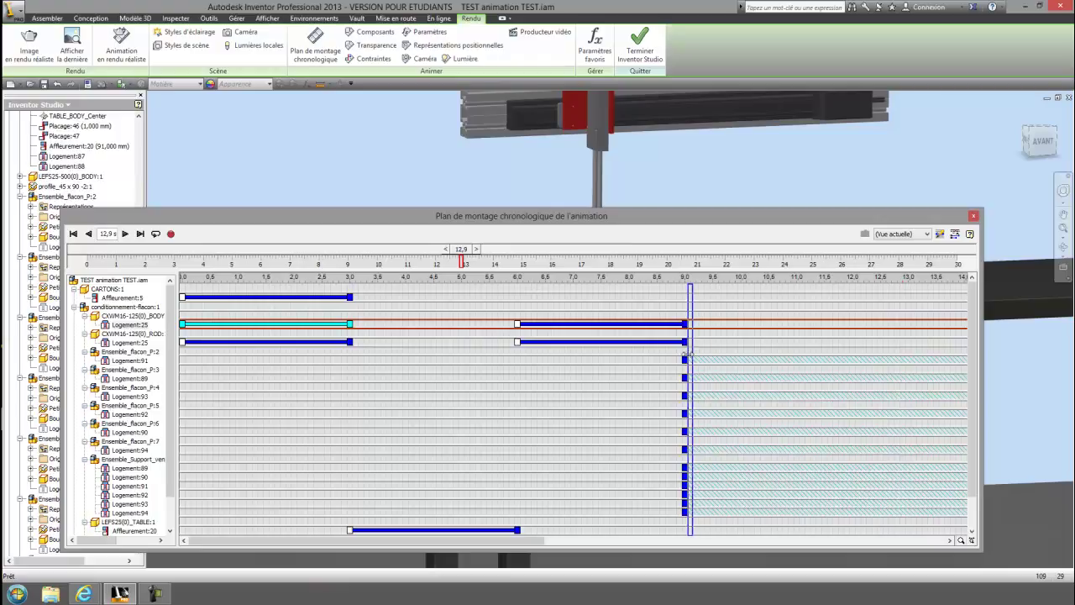
Step: Paste the copied action at 9.0 s so it returns the cylinder from 120 mm to 2 mm
{"action": "left_click", "coordinate": [685, 357]}
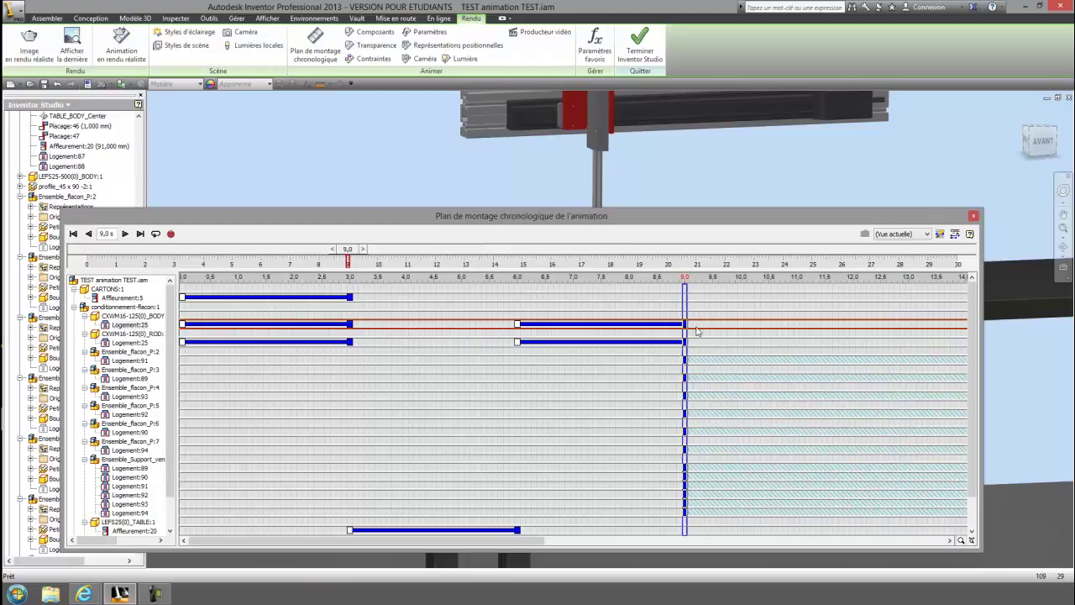
{"action": "right_click", "coordinate": [698, 326]}
{"action": "left_click", "coordinate": [712, 332]}
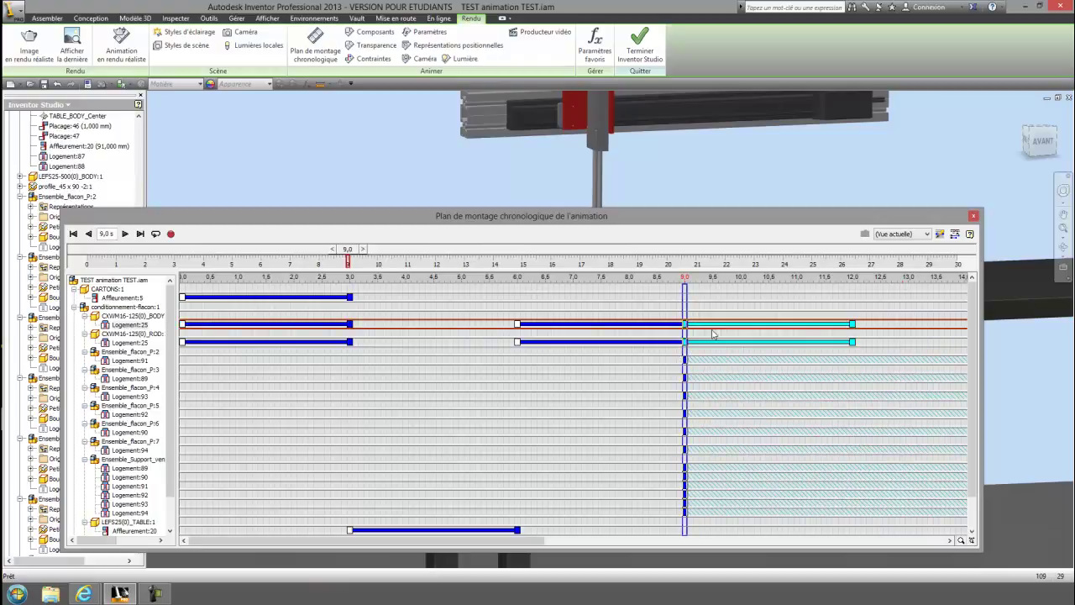
{"action": "double_click", "coordinate": [757, 328]}
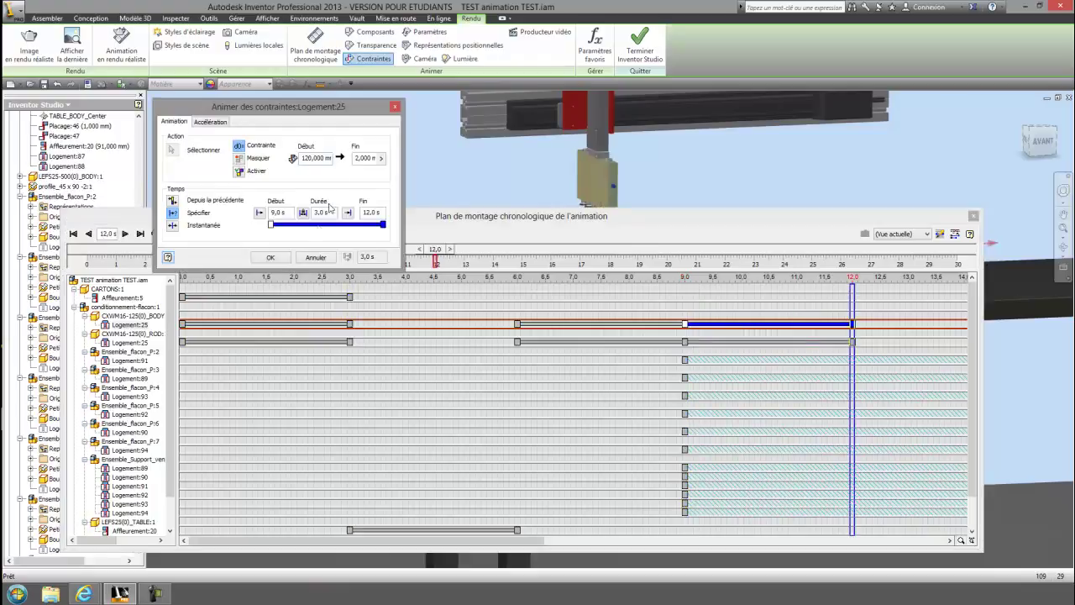
{"action": "left_click", "coordinate": [282, 262]}
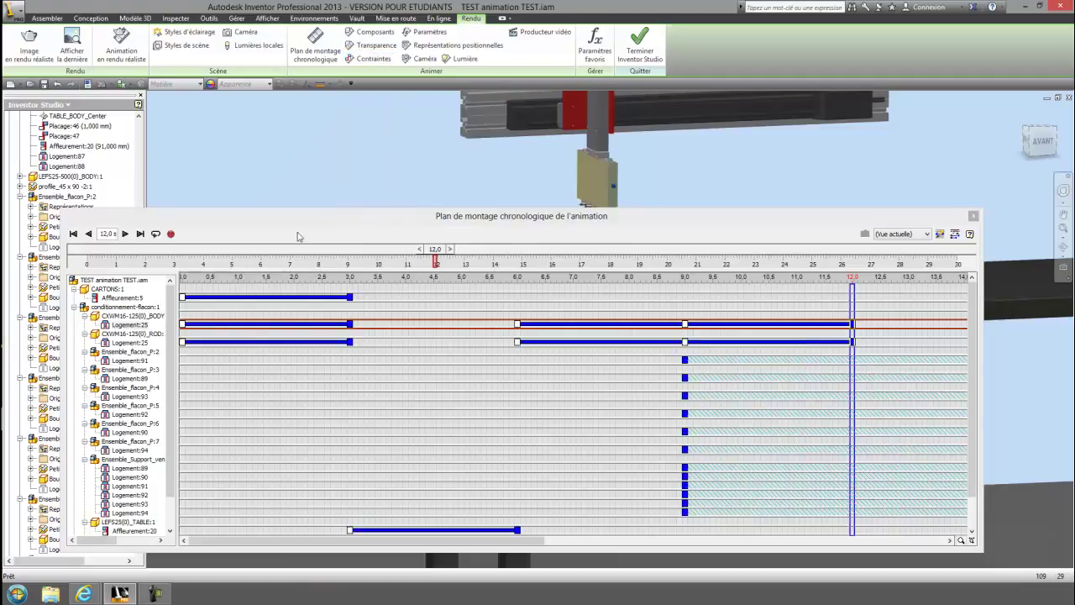
{"action": "left_click_drag", "start_coordinate": [304, 220], "coordinate": [395, 433]}
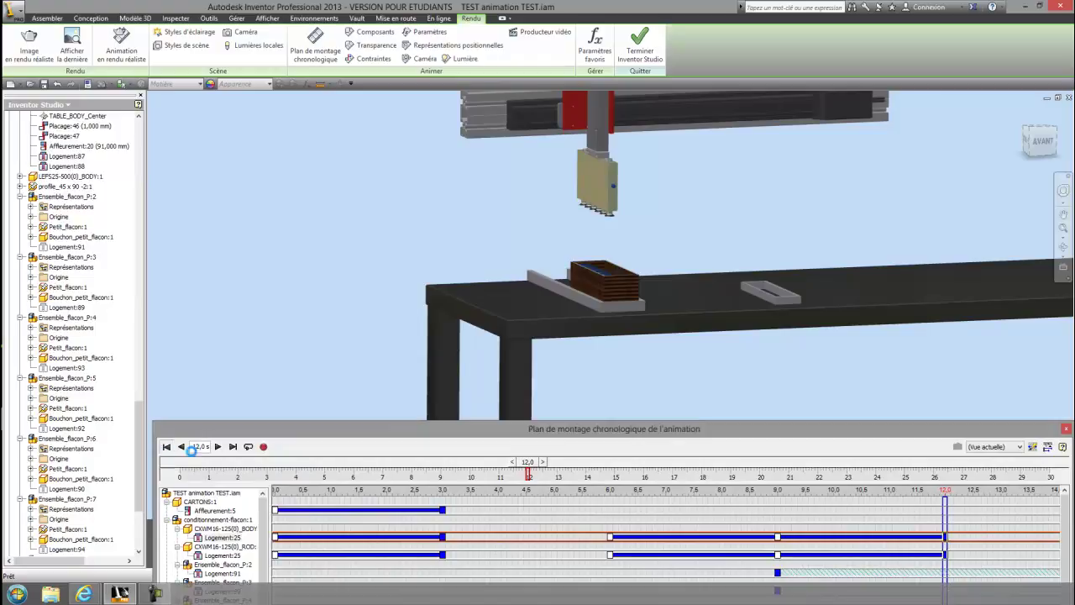
Step: Replay the animation from the start, stopping at 14.9 s
{"action": "left_click", "coordinate": [166, 447]}
{"action": "left_click", "coordinate": [218, 447]}
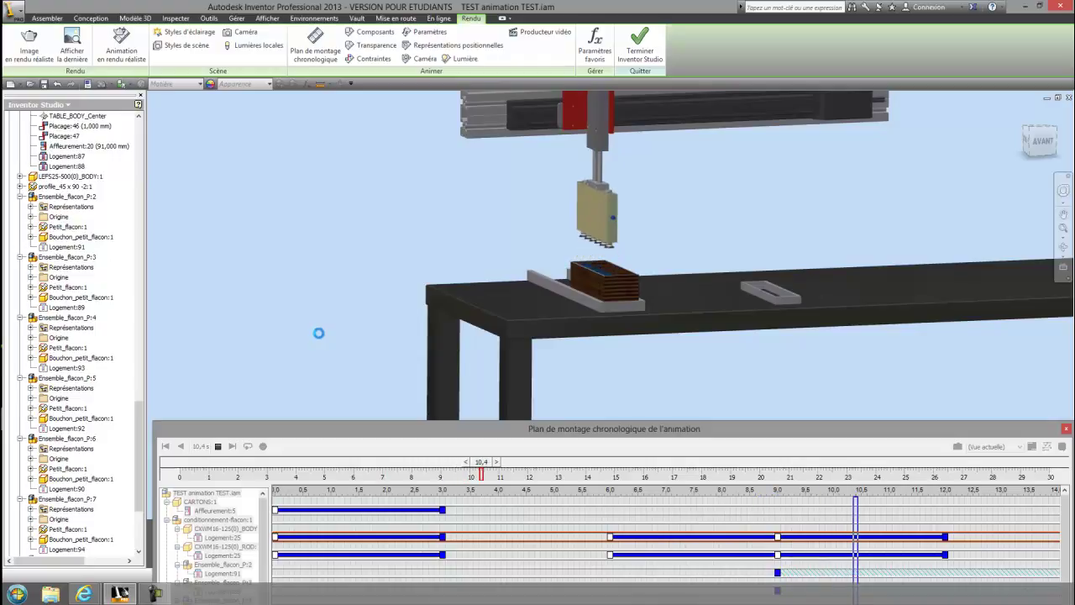
{"action": "left_click", "coordinate": [219, 446]}
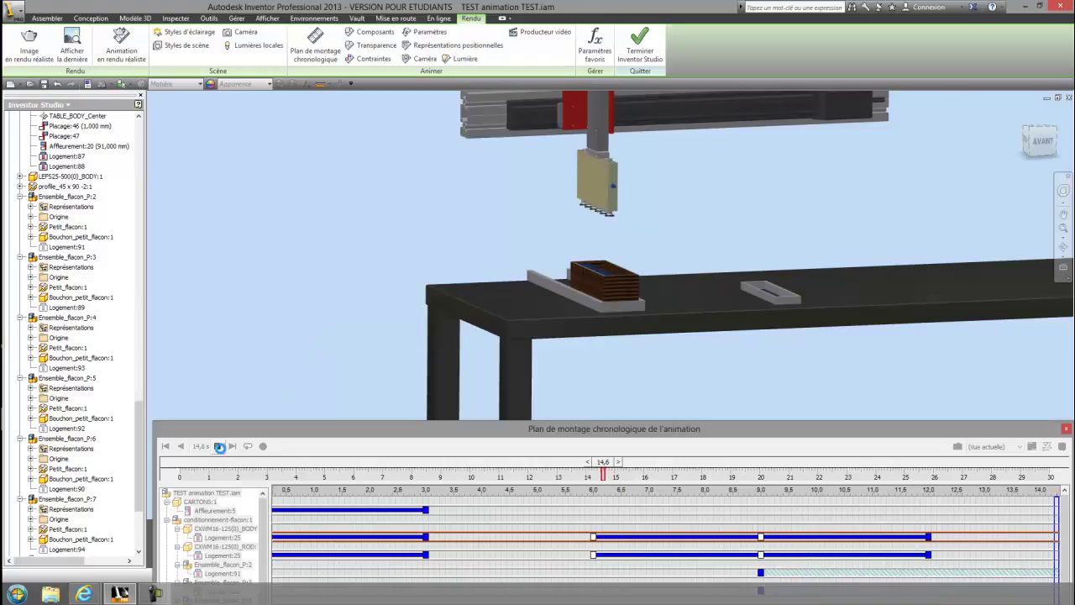
Step: Reposition the timeline panel and pan to reframe the gantry and table
{"action": "left_click_drag", "start_coordinate": [305, 433], "coordinate": [298, 392]}
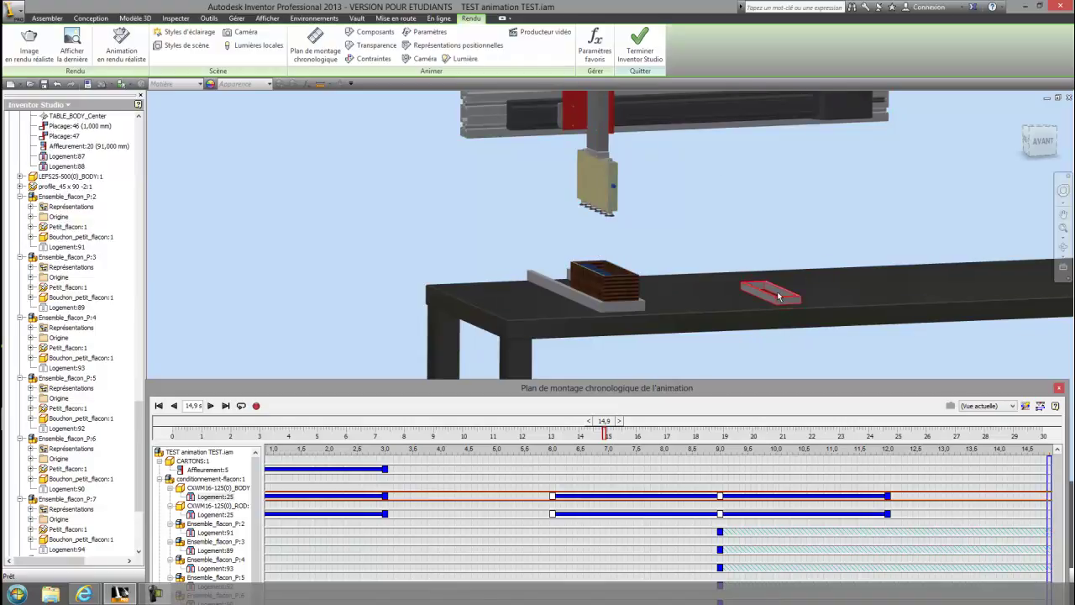
{"action": "left_click_drag", "start_coordinate": [316, 397], "coordinate": [258, 380]}
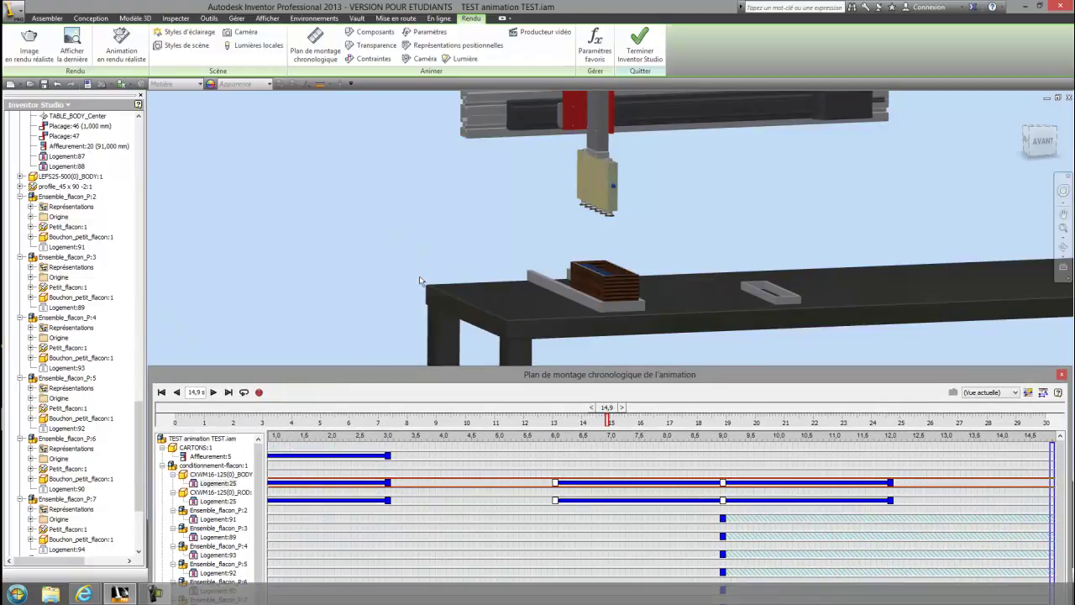
{"action": "mouse_move", "coordinate": [379, 235]}
{"action": "middle_mouse_down"}
{"action": "mouse_move", "coordinate": [345, 239]}
{"action": "mouse_move", "coordinate": [289, 287]}
{"action": "middle_mouse_up"}
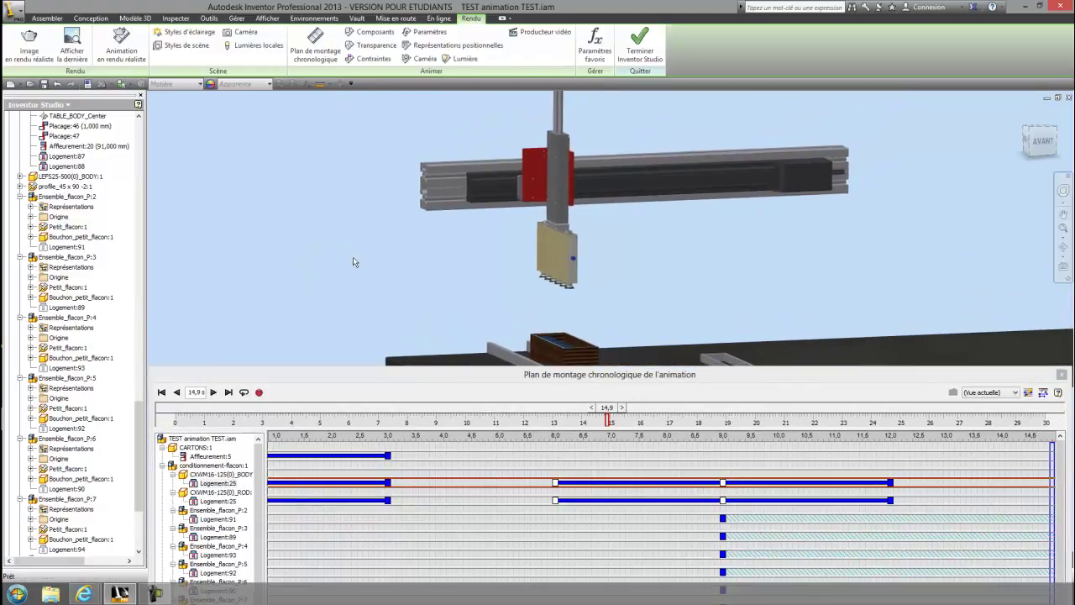
{"action": "left_click_drag", "start_coordinate": [391, 382], "coordinate": [390, 470]}
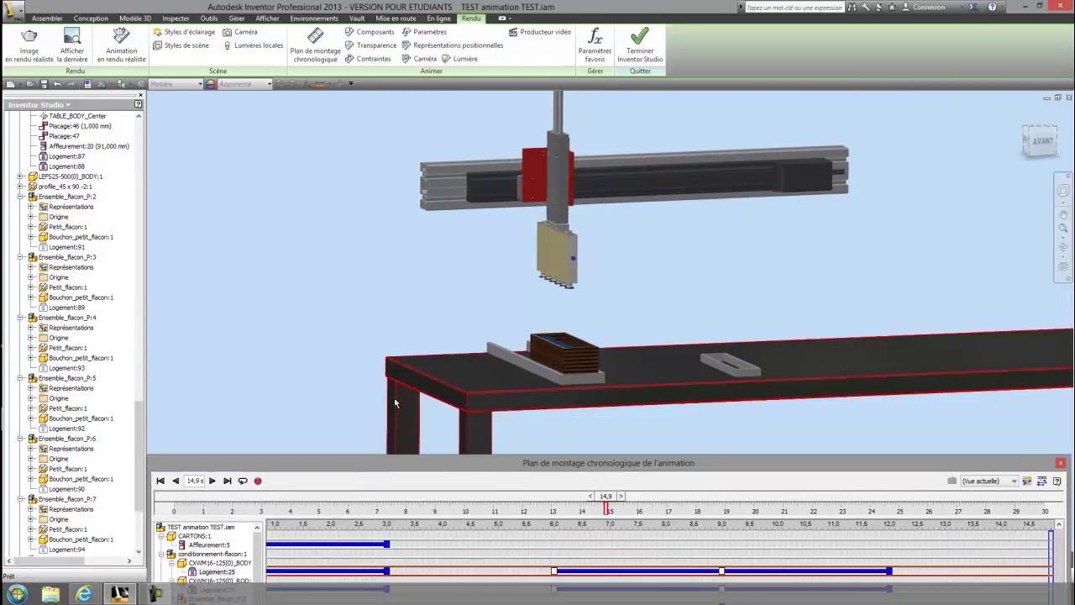